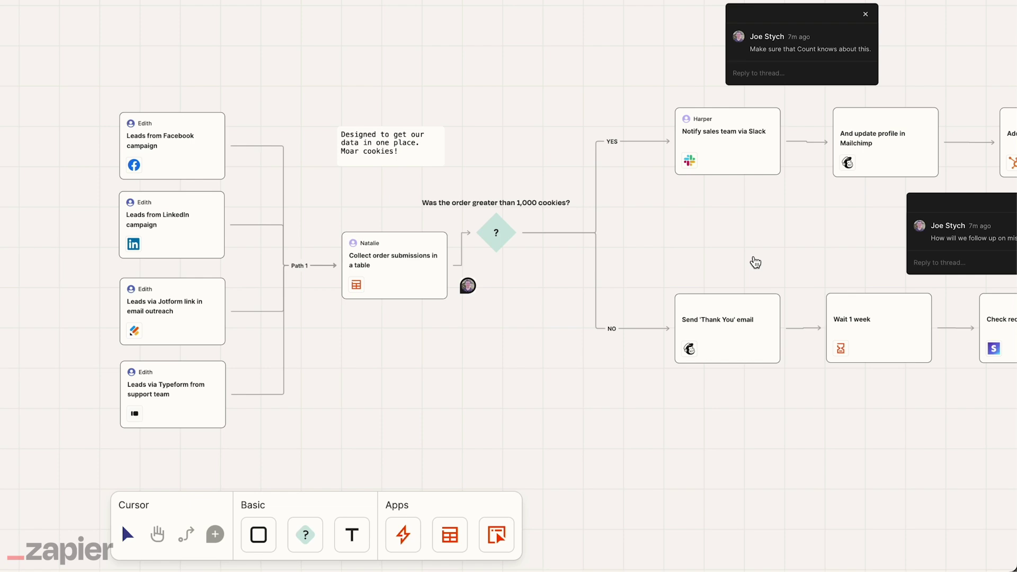
- Pan the canvas left to bring the Bonus Gift and Coupon Offer email steps into view
{"action": "left_click_drag", "start_coordinate": [777, 244], "coordinate": [75, 283]}
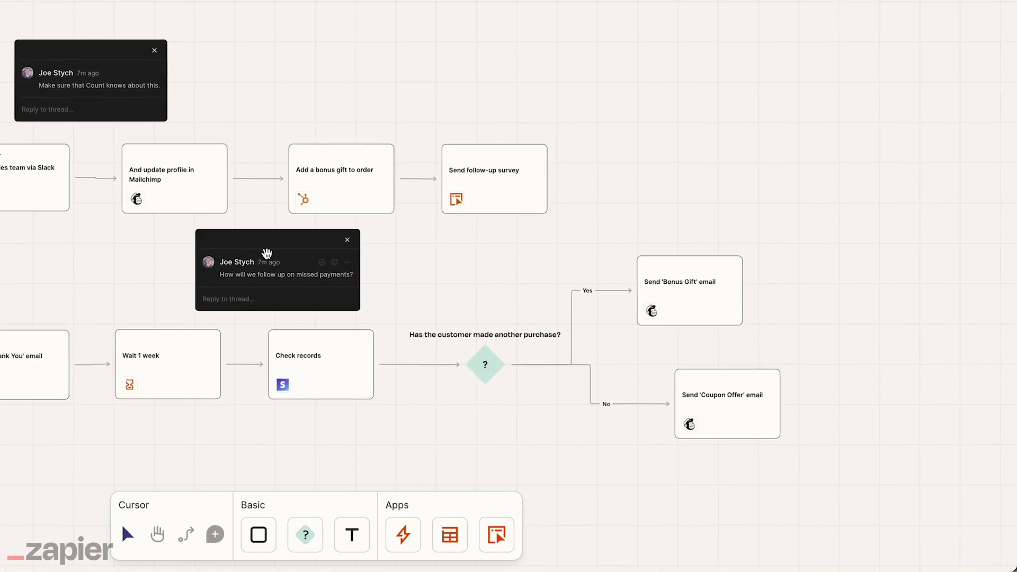
{"action": "left_click_drag", "start_coordinate": [640, 183], "coordinate": [506, 184]}
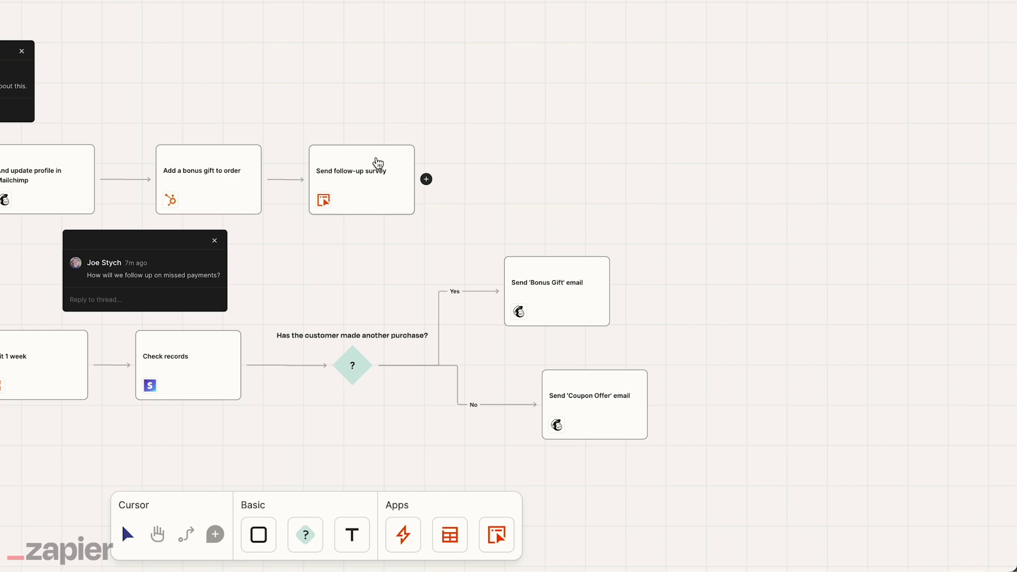
- Add a 'Collect feedback from top customers' Table step after the follow-up survey, using the 'Hooper's store feedback: Top customers' table and the colleague as actor
{"action": "left_click", "coordinate": [379, 163]}
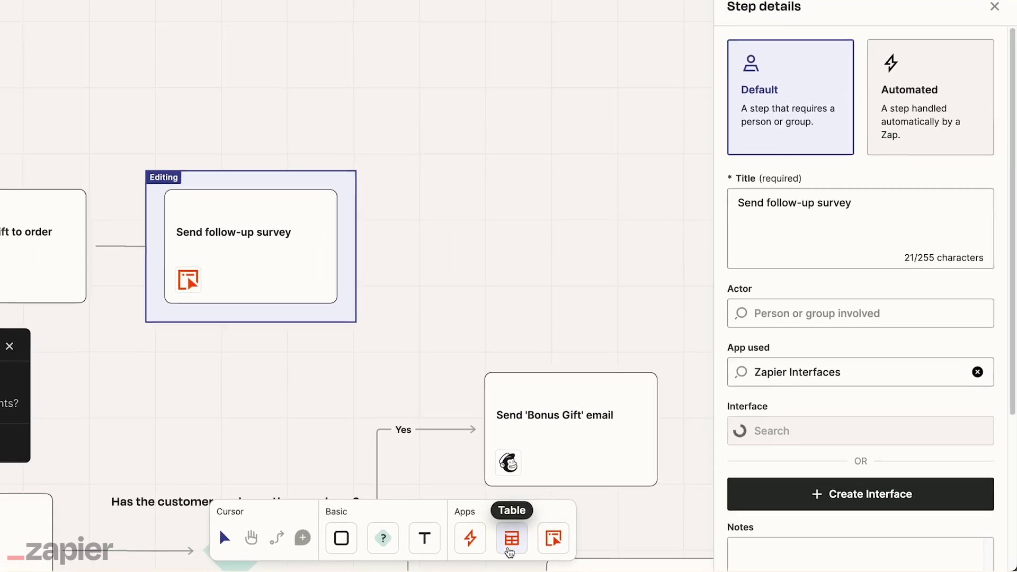
{"action": "left_click_drag", "start_coordinate": [509, 551], "coordinate": [447, 229]}
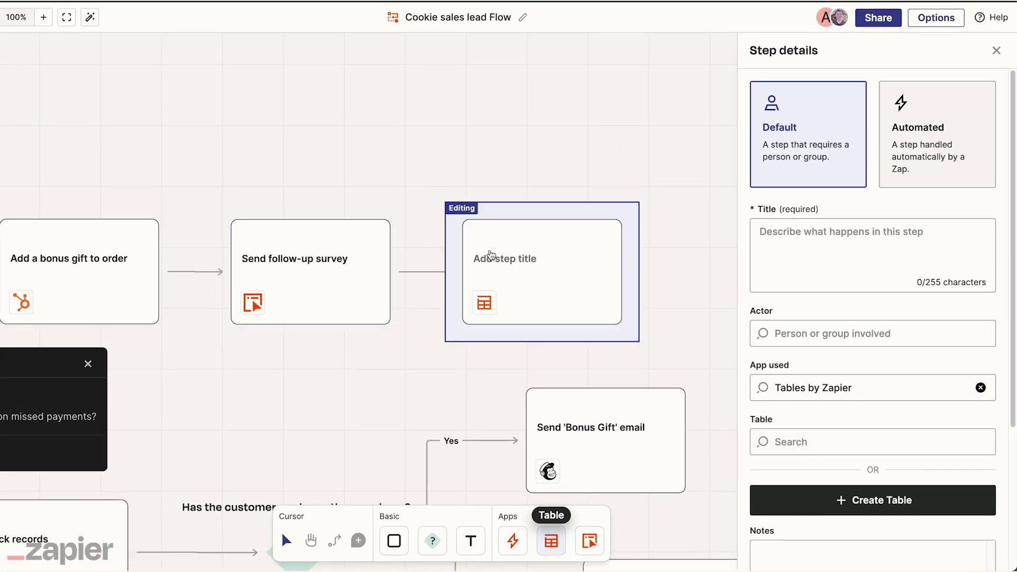
{"action": "left_click", "coordinate": [825, 241]}
{"action": "type", "text": "C"}
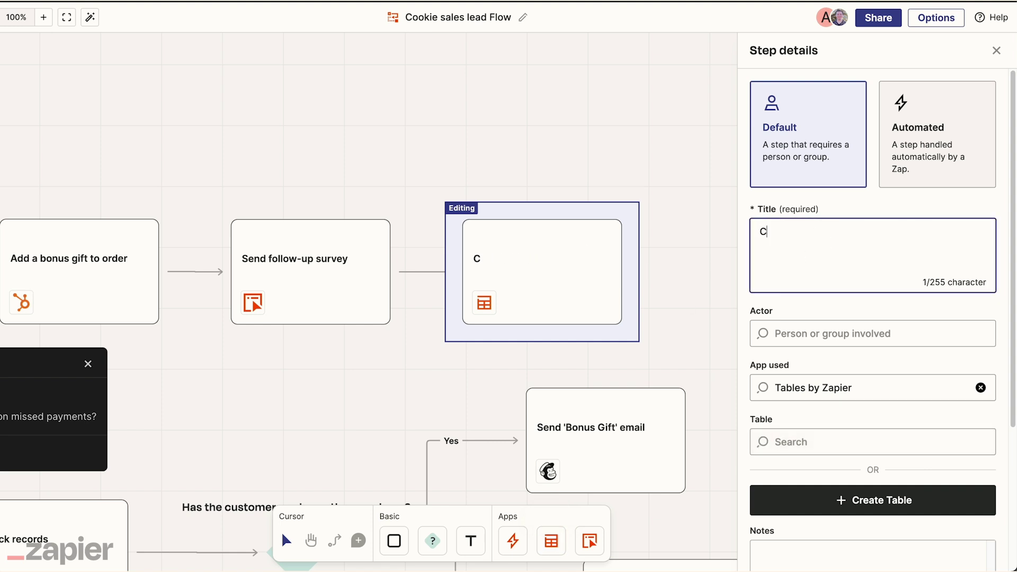
{"action": "type", "text": "ollect feedback from top customers"}
{"action": "left_click", "coordinate": [826, 333]}
{"action": "left_click", "coordinate": [800, 416]}
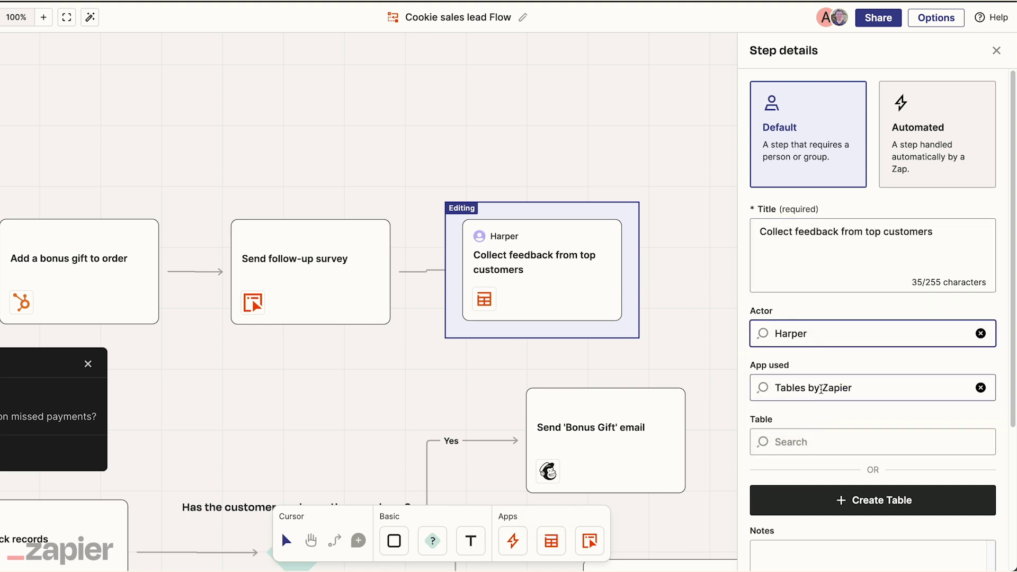
{"action": "left_click", "coordinate": [819, 441]}
{"action": "left_click", "coordinate": [827, 477]}
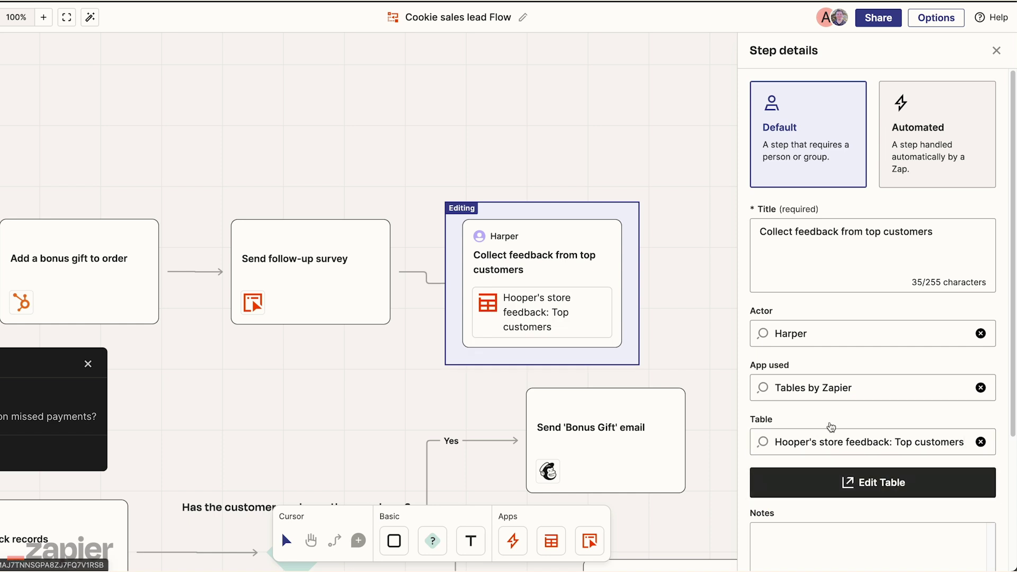
- Add a Zap step after the Coupon Offer email linked to the 'Hooper's cookies coupon code' Zap
{"action": "left_click", "coordinate": [607, 403]}
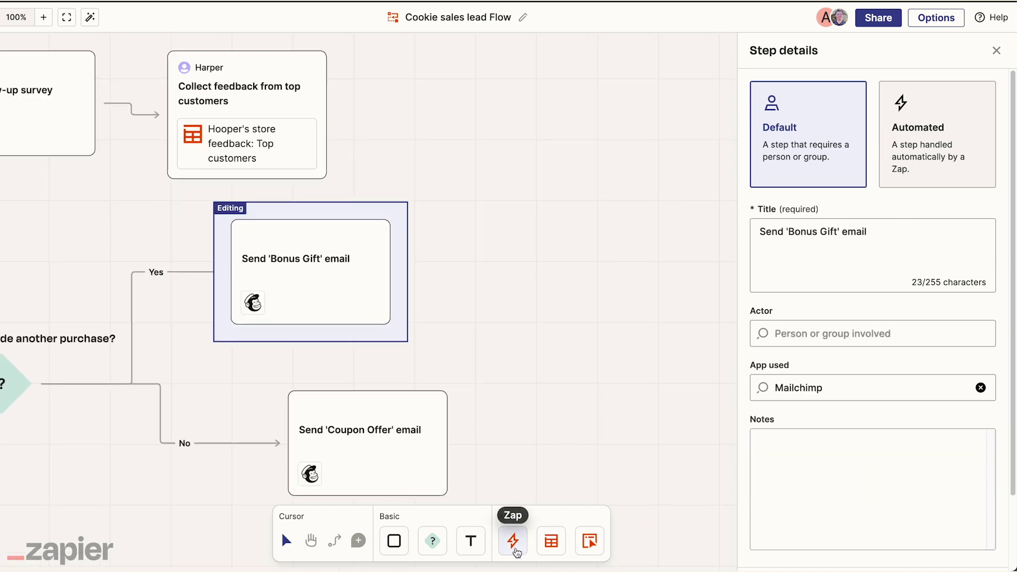
{"action": "left_click", "coordinate": [515, 551]}
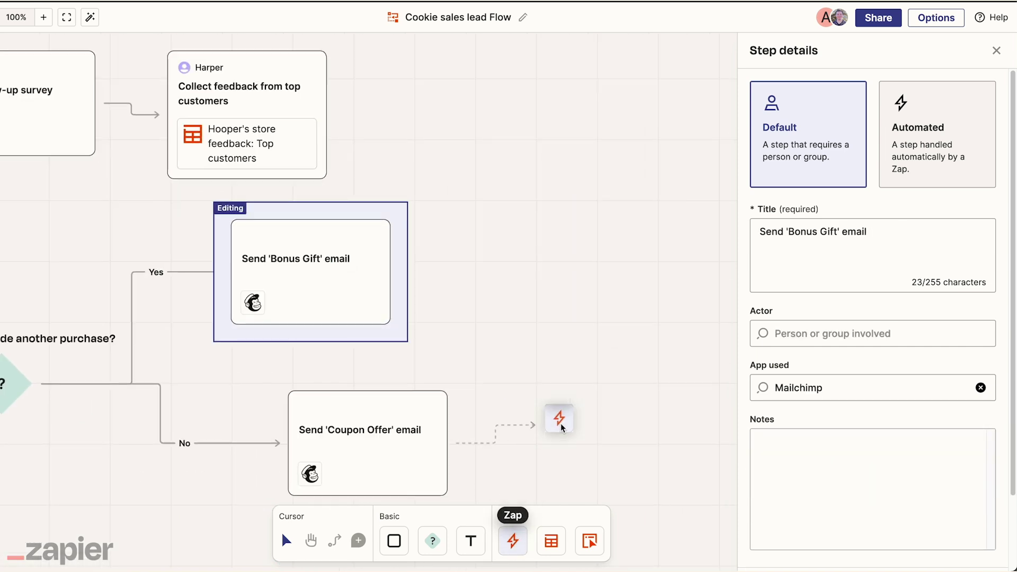
{"action": "left_click", "coordinate": [561, 423]}
{"action": "left_click", "coordinate": [828, 218]}
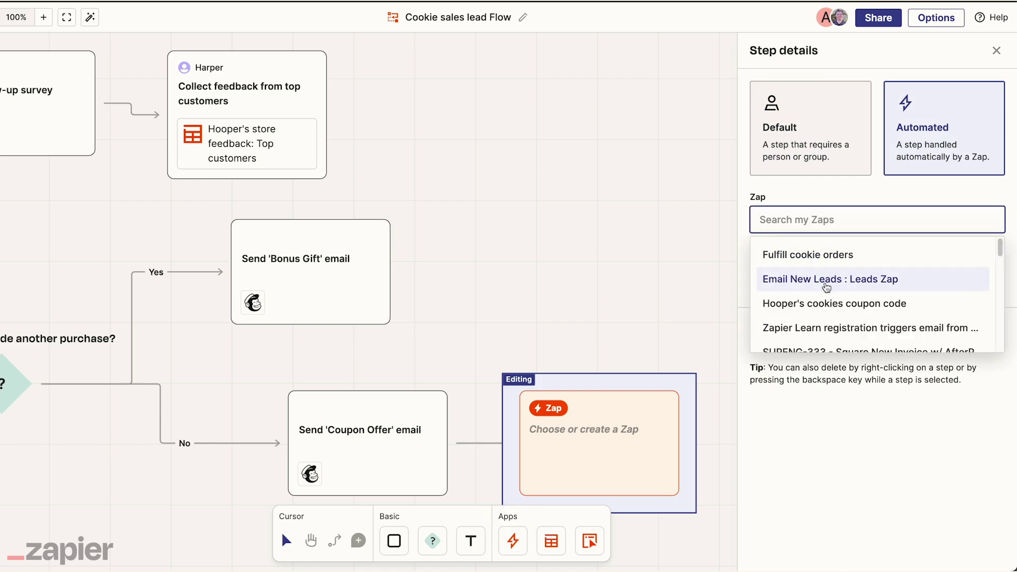
{"action": "left_click", "coordinate": [826, 302]}
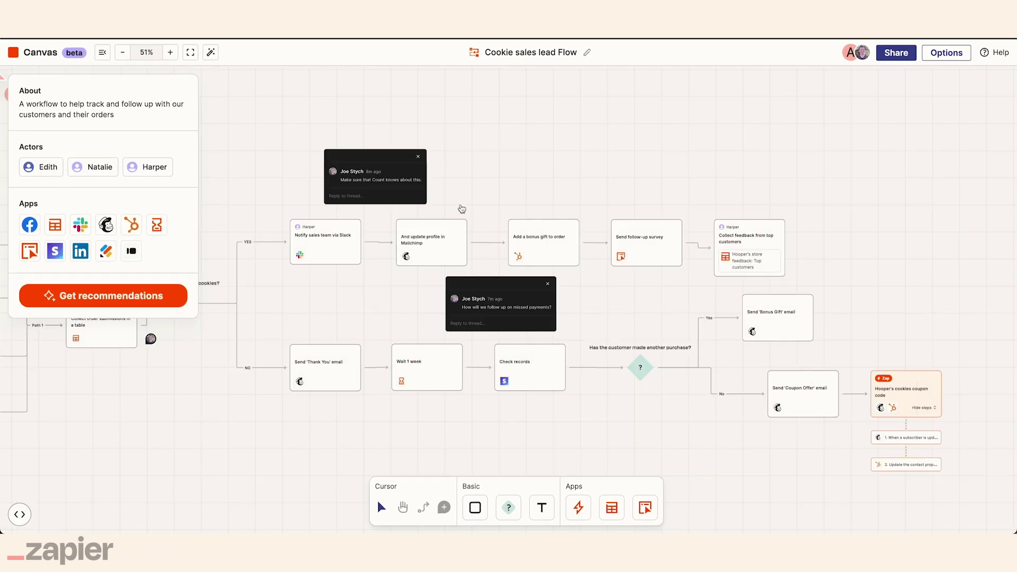
{"action": "left_click_drag", "start_coordinate": [462, 208], "coordinate": [569, 261]}
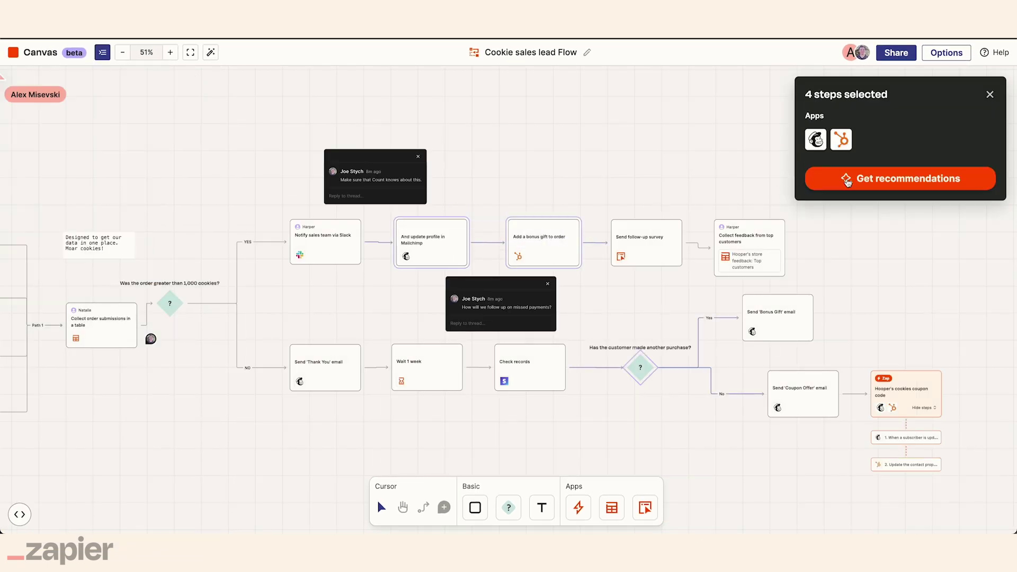
{"action": "left_click", "coordinate": [847, 180]}
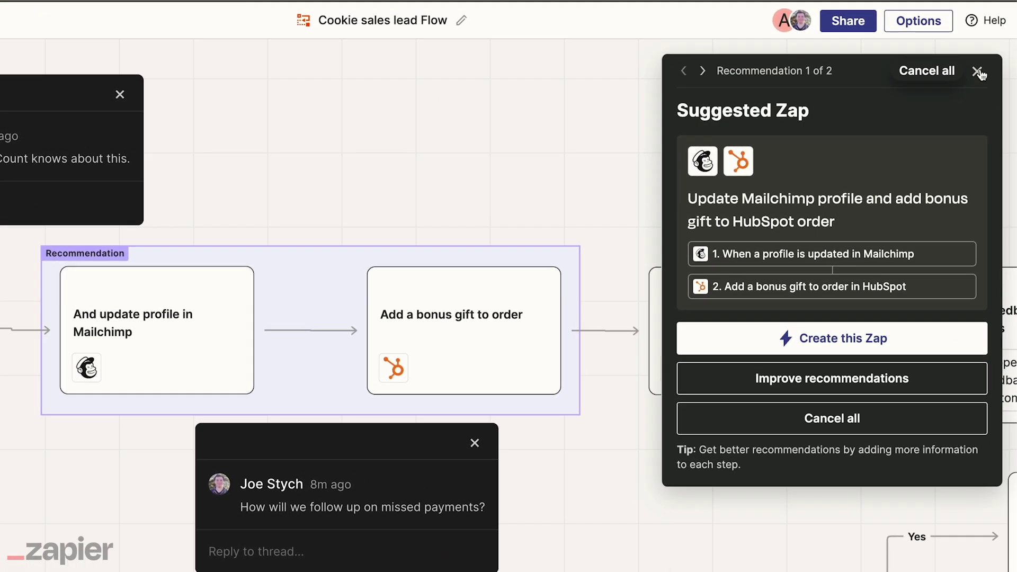
{"action": "left_click", "coordinate": [978, 71]}
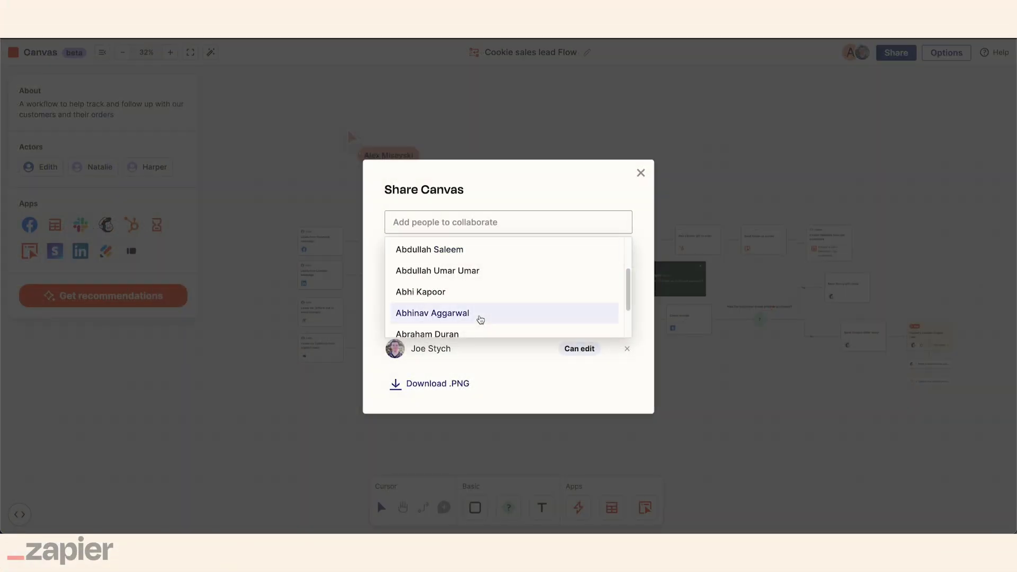
- Give another collaborator Can edit access to the canvas through the Share dialog
{"action": "scroll", "coordinate": [479, 319], "scroll_direction": "down", "scroll_amount": 2}
{"action": "left_click", "coordinate": [435, 312]}
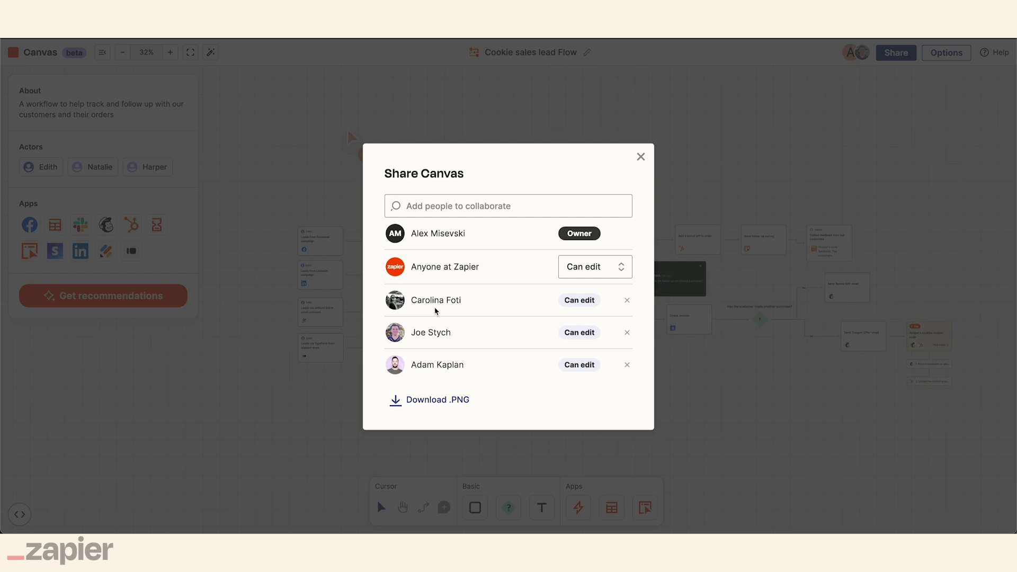
{"action": "key", "text": "Escape"}
{"action": "scroll", "coordinate": [449, 330], "scroll_direction": "up", "scroll_amount": 10}
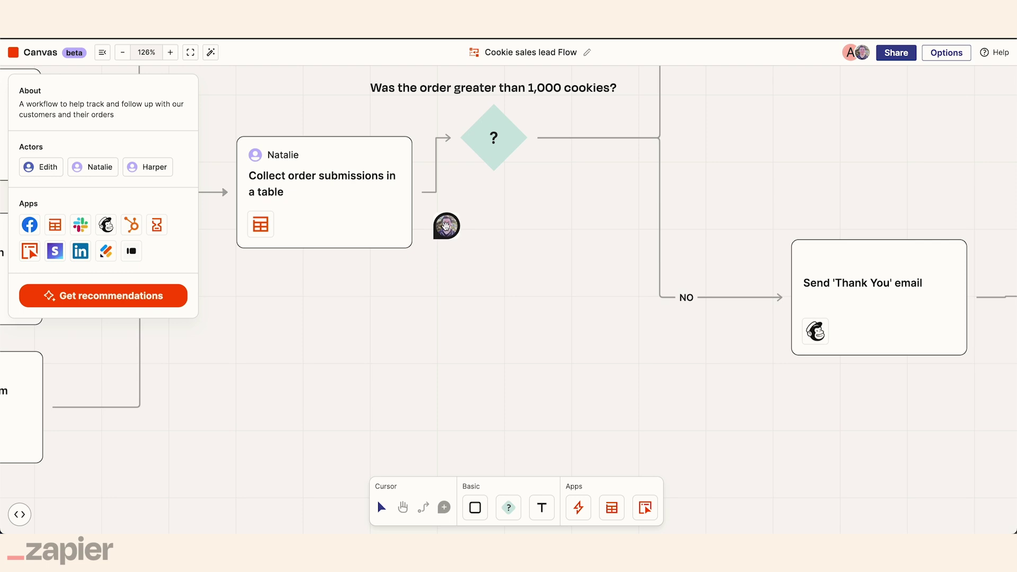
- Create a new interface for the 'Lead form for website embed' step and open it for editing
{"action": "left_click", "coordinate": [446, 227]}
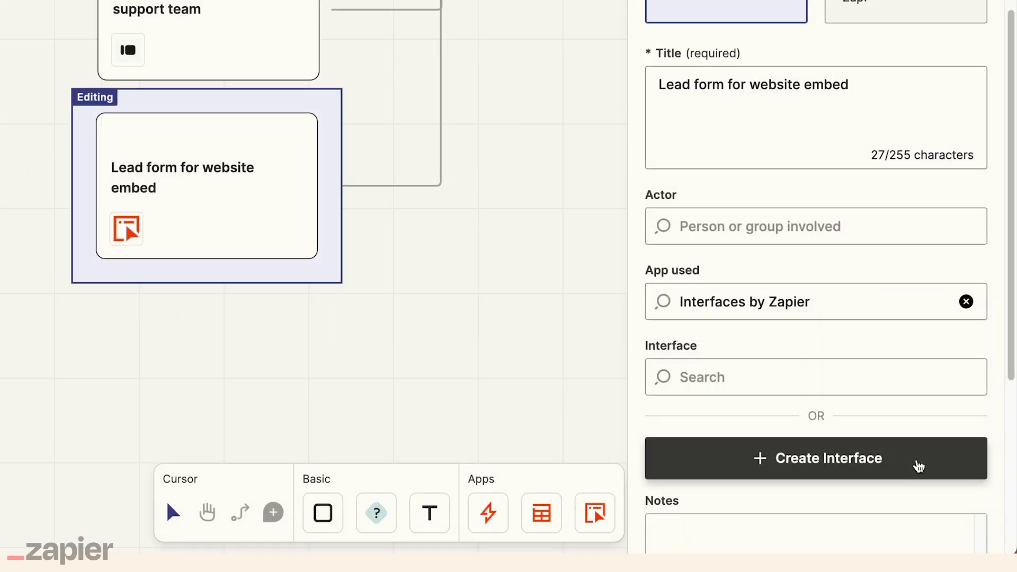
{"action": "left_click", "coordinate": [918, 466]}
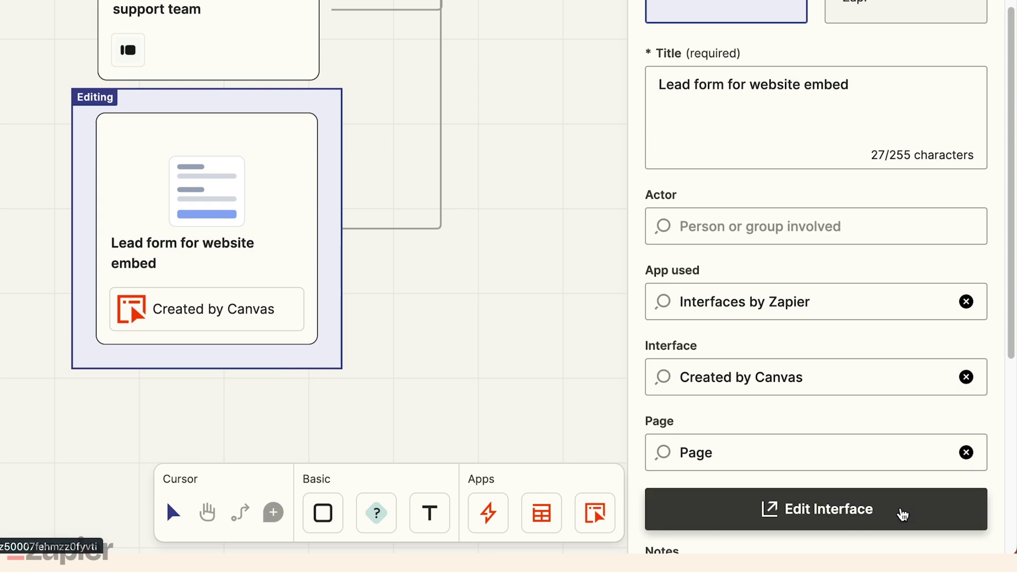
{"action": "left_click", "coordinate": [902, 514]}
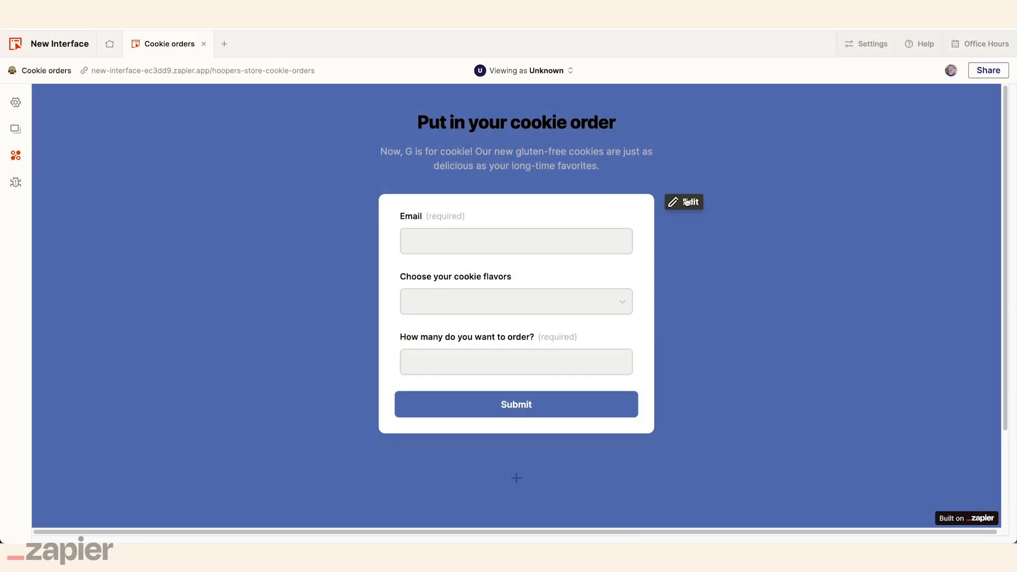
- Add a new Yes/No table field named 'Repeat customer' to the cookie order form
{"action": "left_click", "coordinate": [687, 202]}
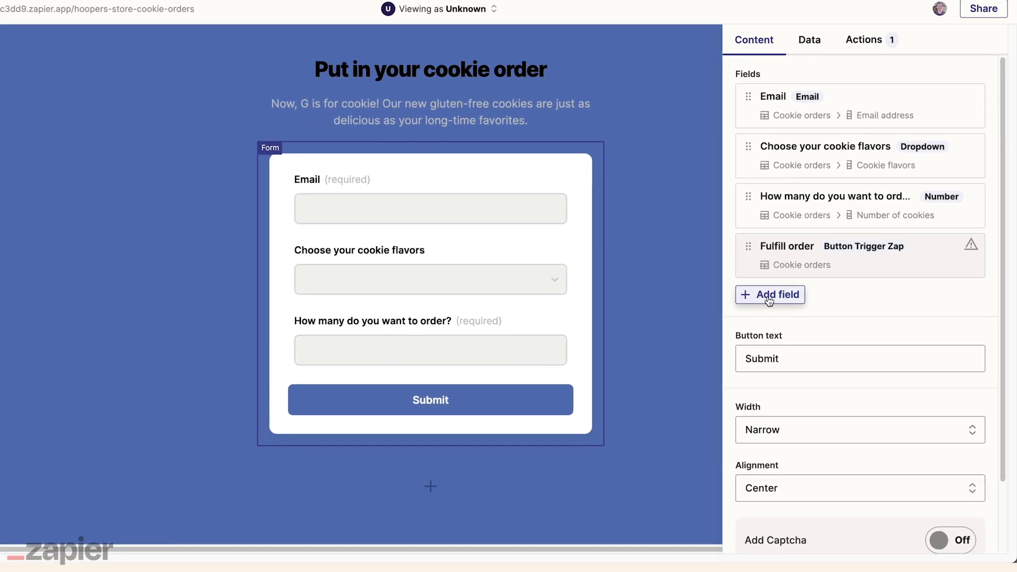
{"action": "left_click", "coordinate": [785, 313]}
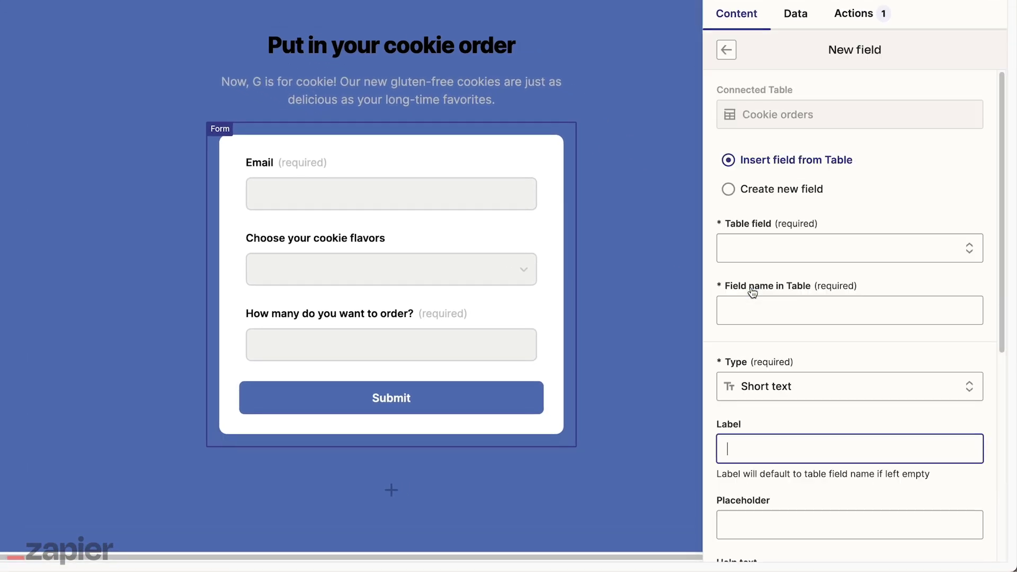
{"action": "left_click", "coordinate": [730, 190]}
{"action": "left_click", "coordinate": [758, 247]}
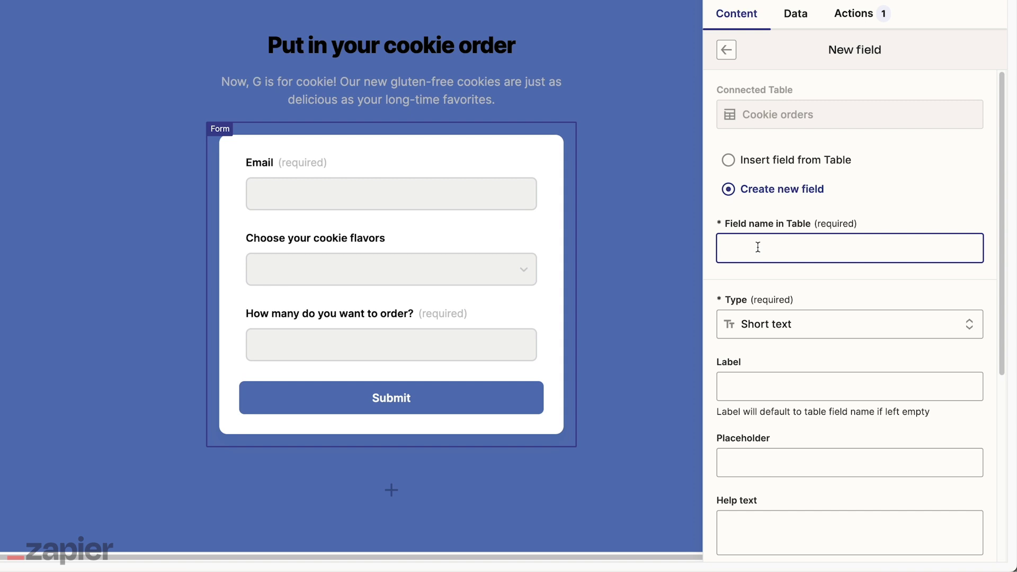
{"action": "type", "text": "Repeat customer?"}
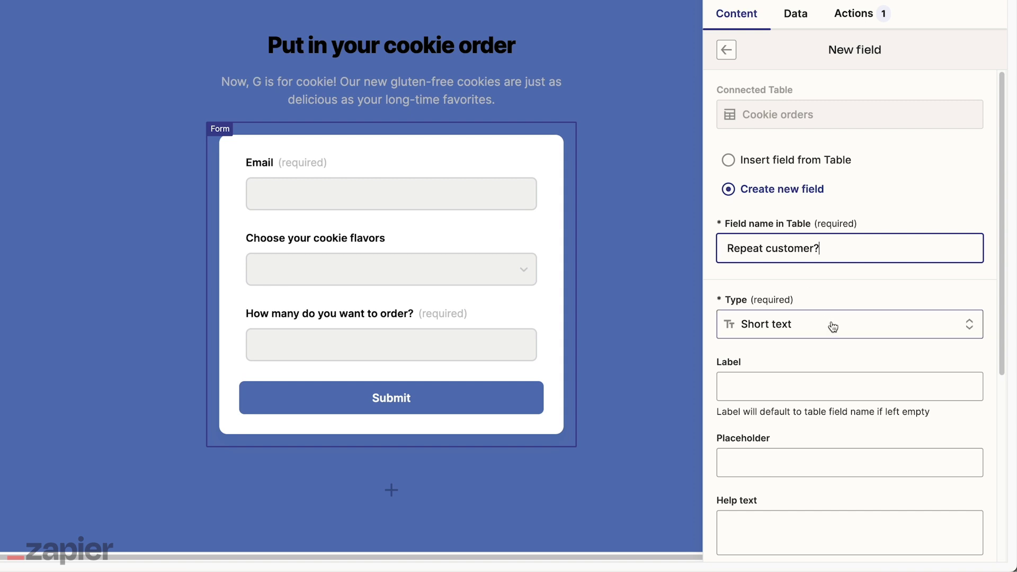
{"action": "left_click", "coordinate": [833, 325]}
{"action": "scroll", "coordinate": [823, 401], "scroll_direction": "down", "scroll_amount": 1}
{"action": "scroll", "coordinate": [823, 401], "scroll_direction": "down", "scroll_amount": 1}
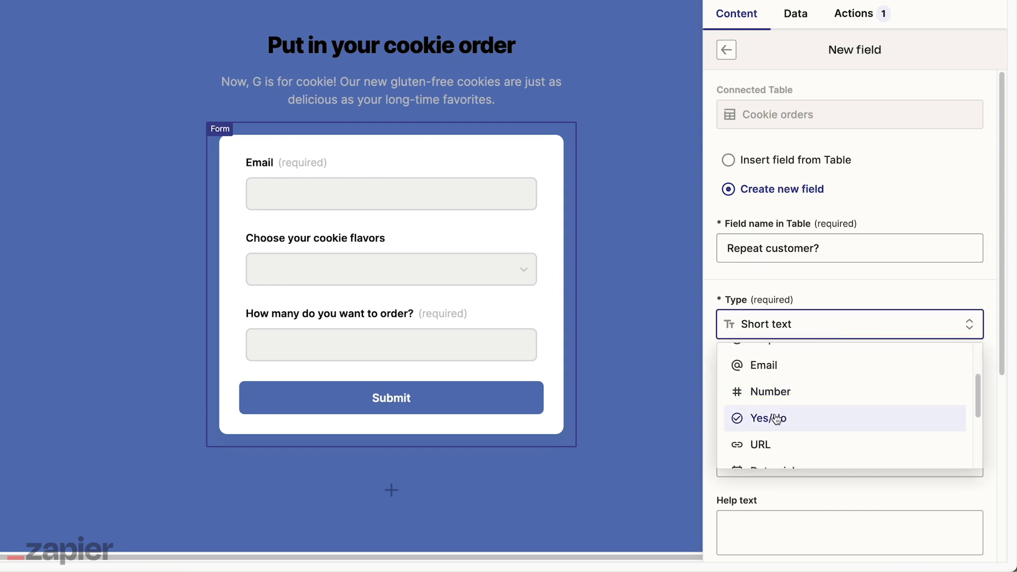
{"action": "left_click", "coordinate": [772, 417]}
- Label the field 'Have you ordered from us before?' with help text 'We're trusting you', and create it
{"action": "left_click", "coordinate": [769, 381]}
{"action": "type", "text": "Have you ordered from us before?"}
{"action": "key", "text": "Tab"}
{"action": "type", "text": "We're trusting you"}
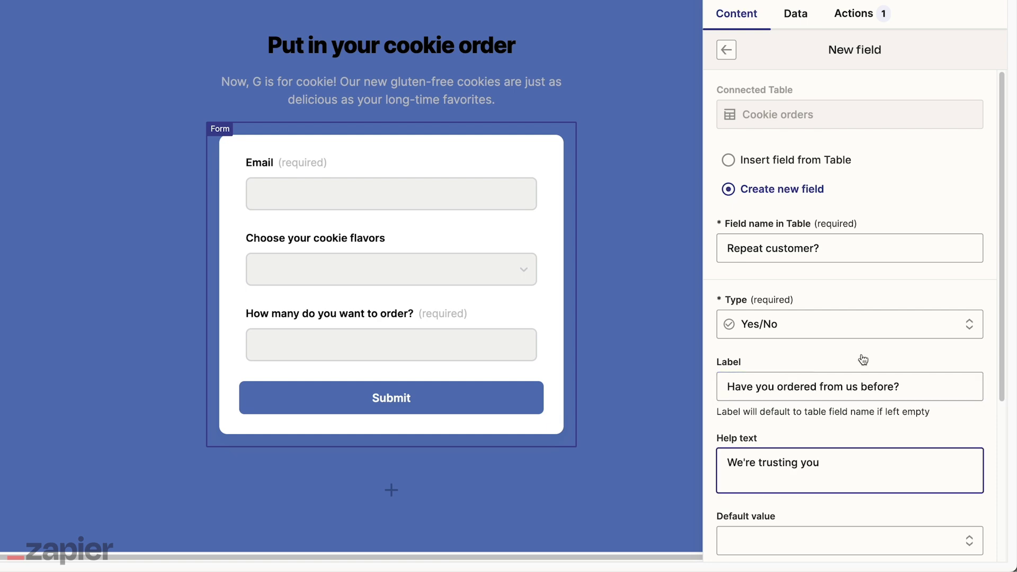
{"action": "scroll", "coordinate": [901, 413], "scroll_direction": "down", "scroll_amount": 5}
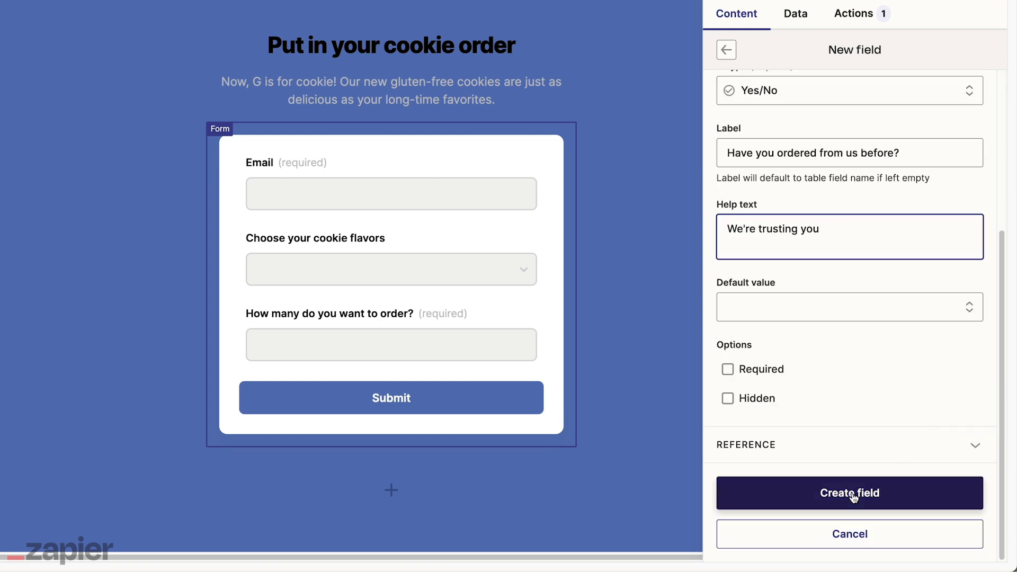
{"action": "left_click", "coordinate": [853, 497]}
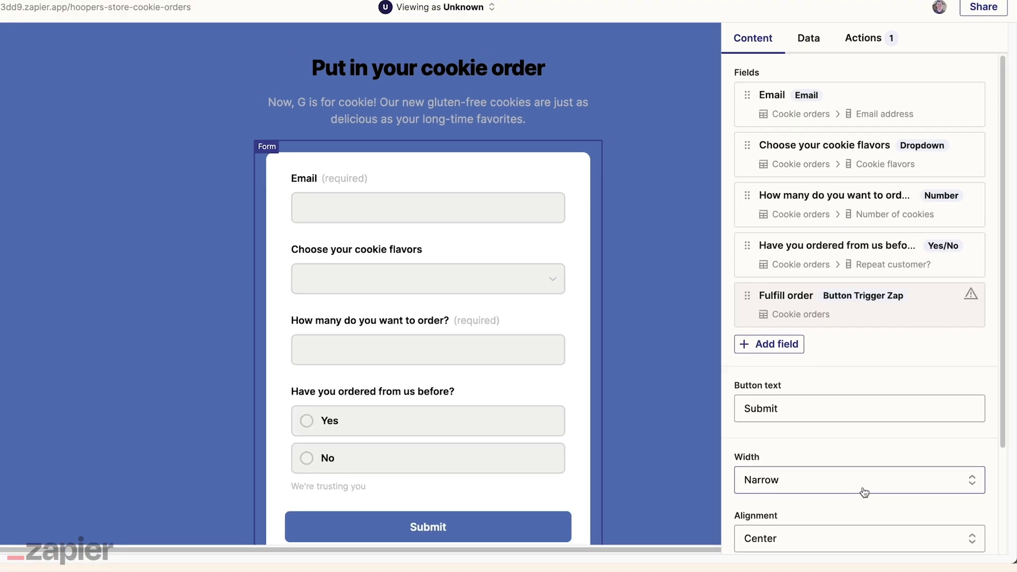
{"action": "left_click", "coordinate": [690, 320]}
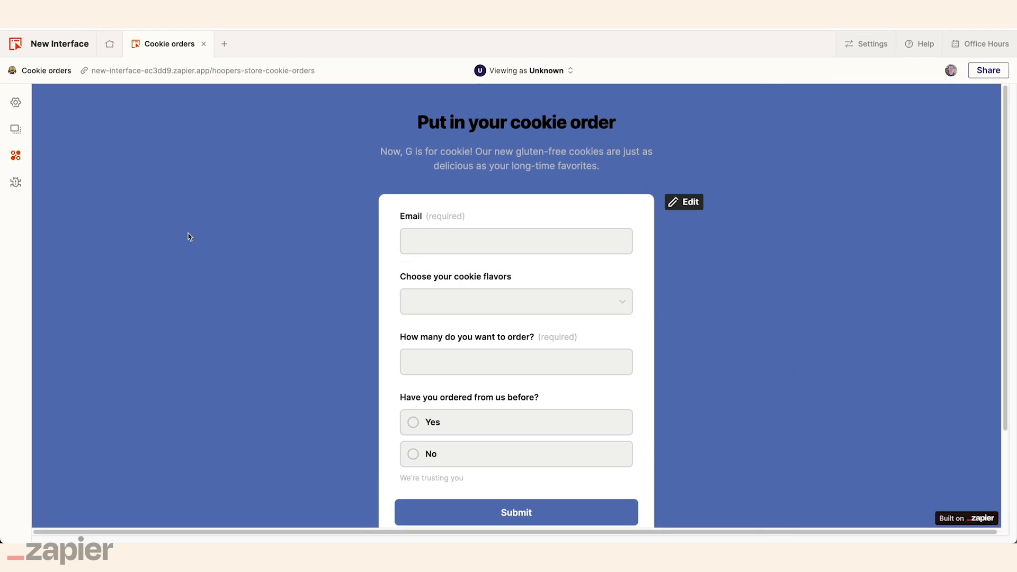
- Place a Media component showing the logo above the 'Put in your cookie order' heading
{"action": "left_click", "coordinate": [15, 128]}
{"action": "type", "text": "media"}
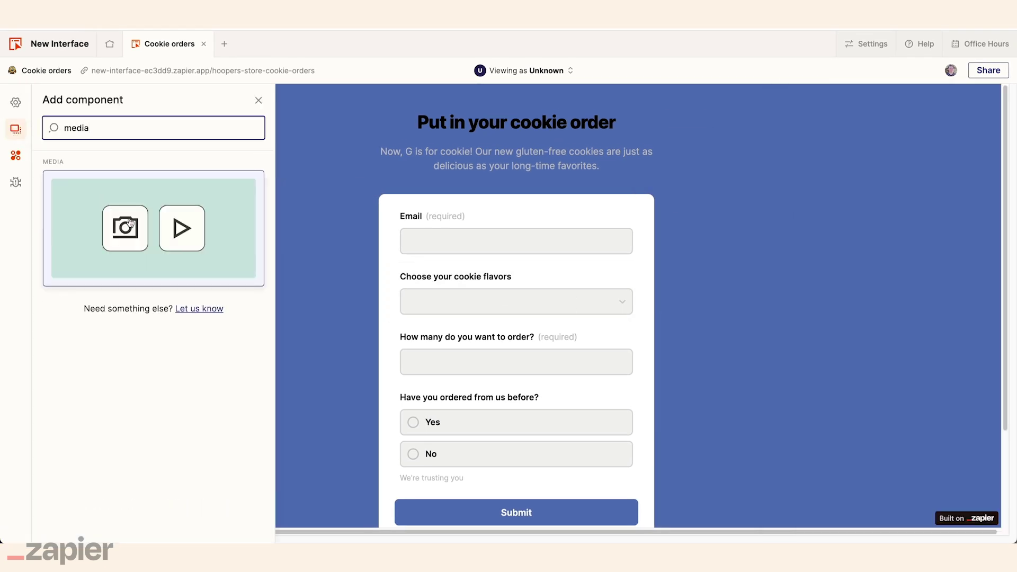
{"action": "left_click_drag", "start_coordinate": [131, 222], "coordinate": [503, 147]}
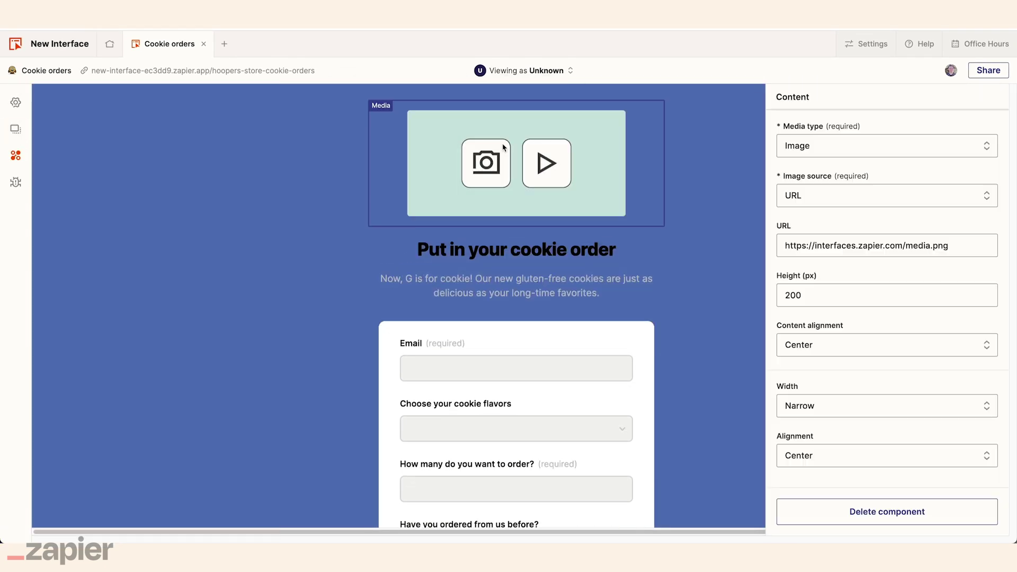
{"action": "left_click", "coordinate": [965, 149]}
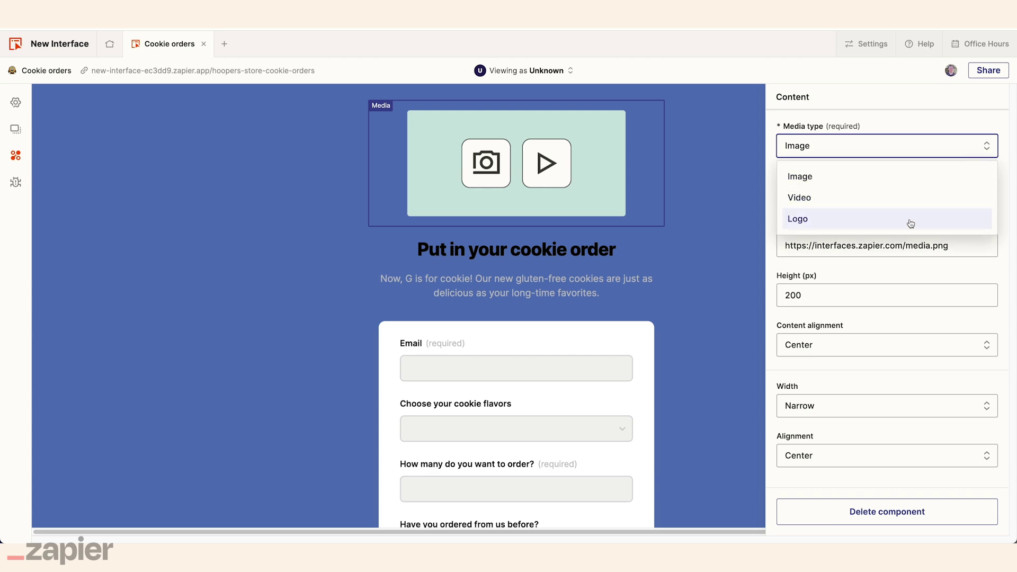
{"action": "left_click", "coordinate": [910, 223]}
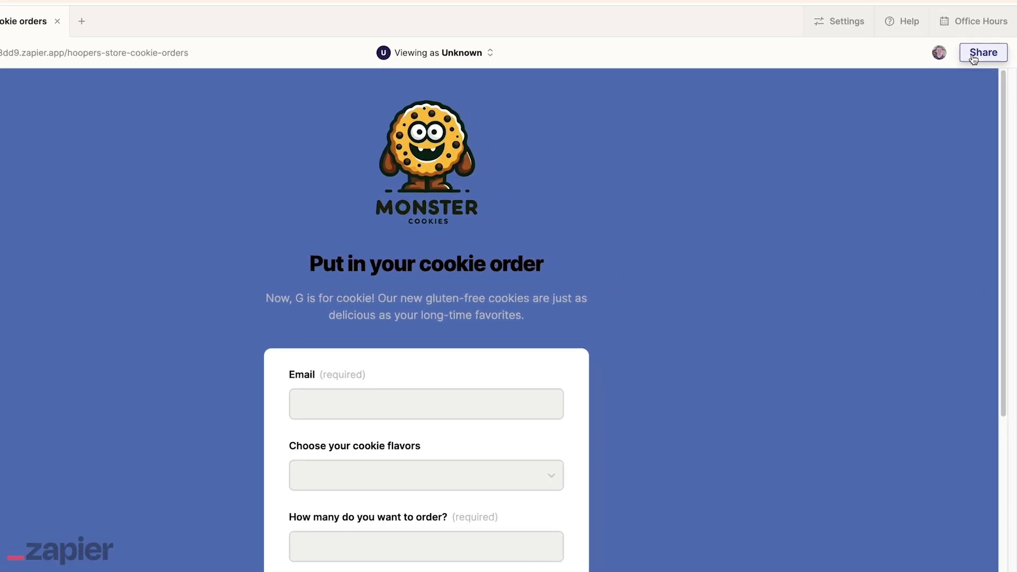
- Copy the Cookie orders page's embed code (500px high, 900px wide)
{"action": "left_click", "coordinate": [988, 70]}
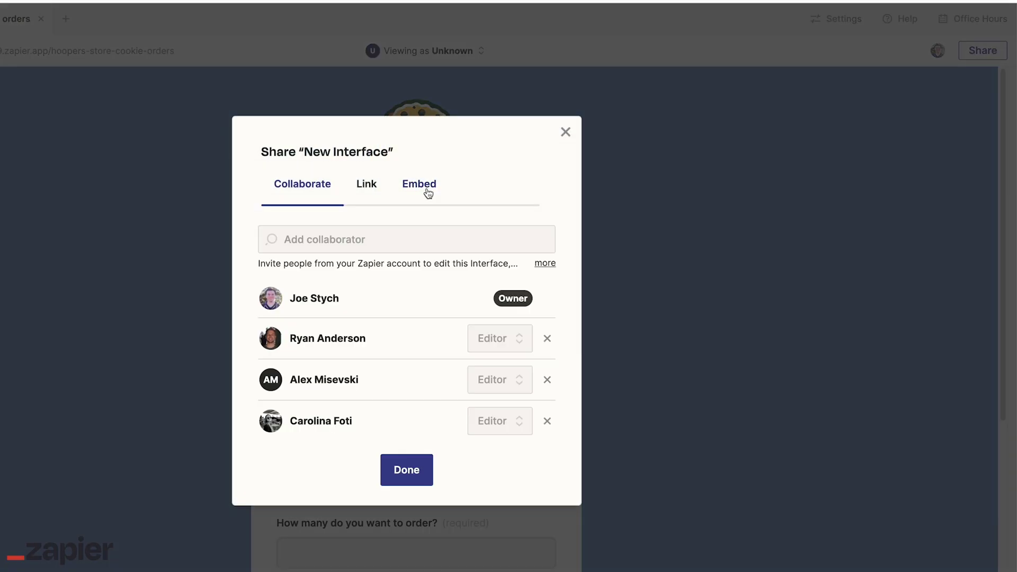
{"action": "left_click", "coordinate": [428, 192]}
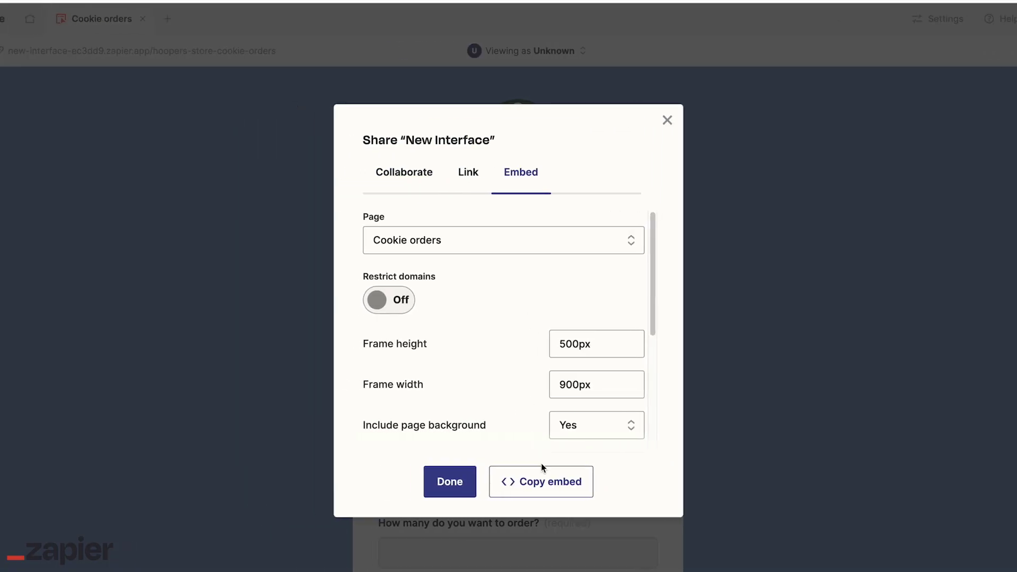
{"action": "left_click", "coordinate": [545, 483]}
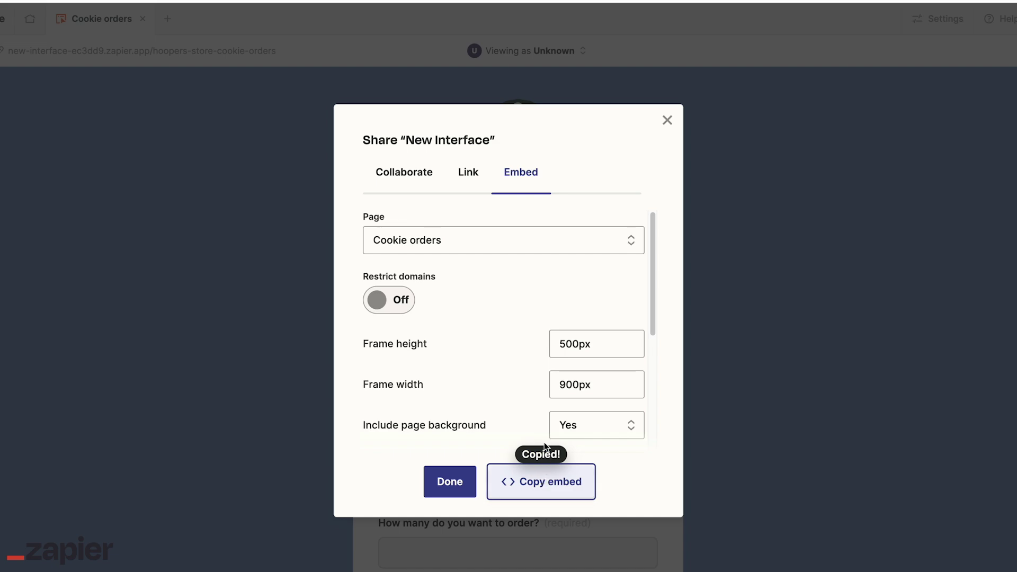
- Open the page's shareable link to preview the live cookie order form
{"action": "left_click", "coordinate": [470, 175]}
{"action": "left_click", "coordinate": [472, 278]}
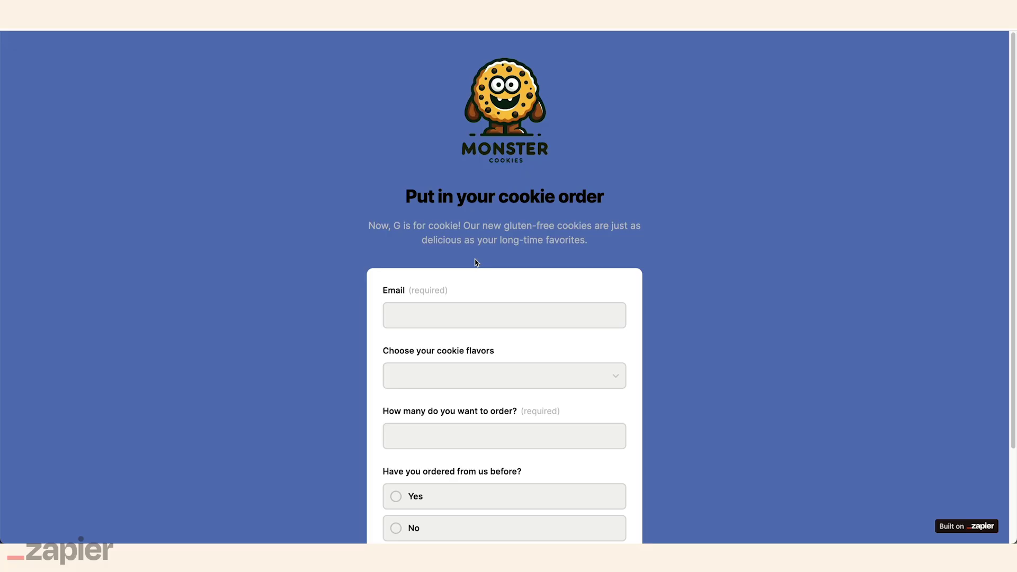
{"action": "scroll", "coordinate": [764, 331], "scroll_direction": "down", "scroll_amount": 3}
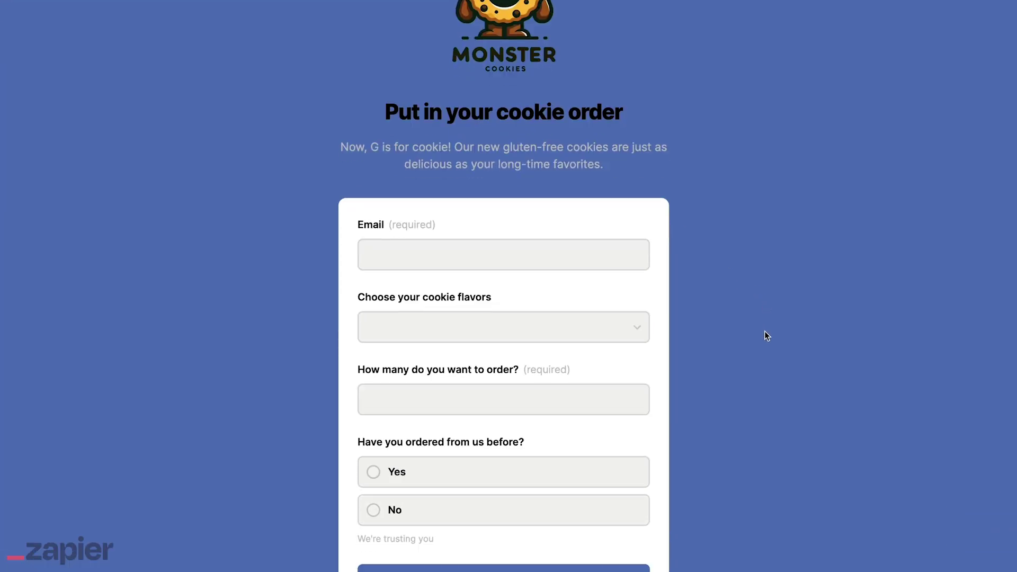
{"action": "scroll", "coordinate": [764, 336], "scroll_direction": "up", "scroll_amount": 5}
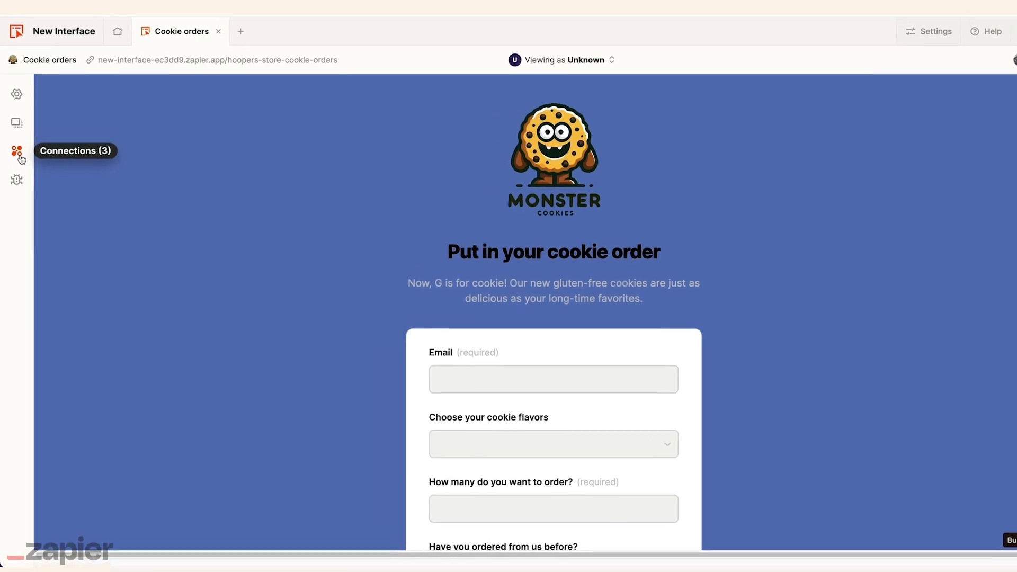
- Open the connected Cookie orders table from the page's Connections panel
{"action": "left_click", "coordinate": [21, 151]}
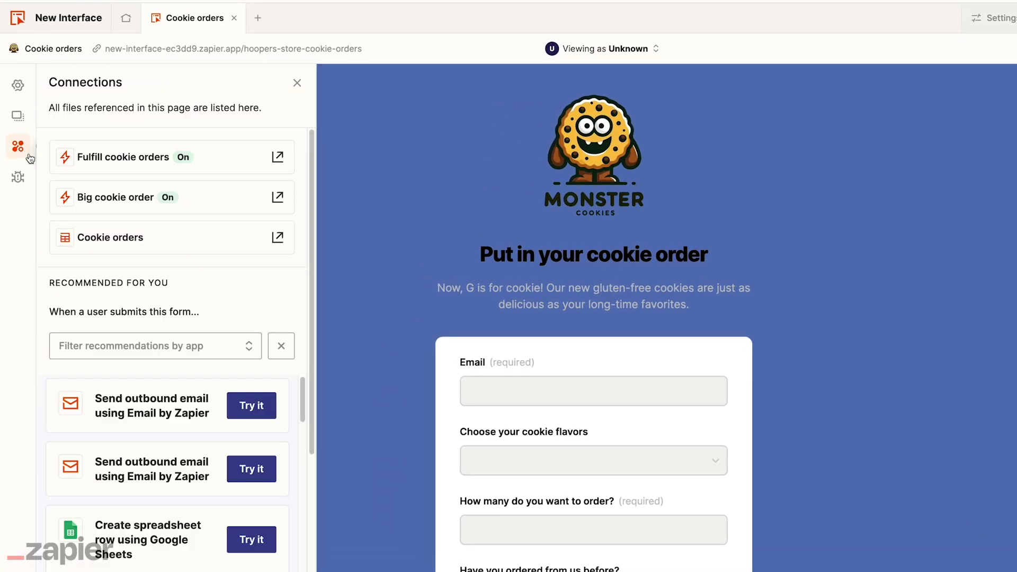
{"action": "left_click", "coordinate": [277, 239]}
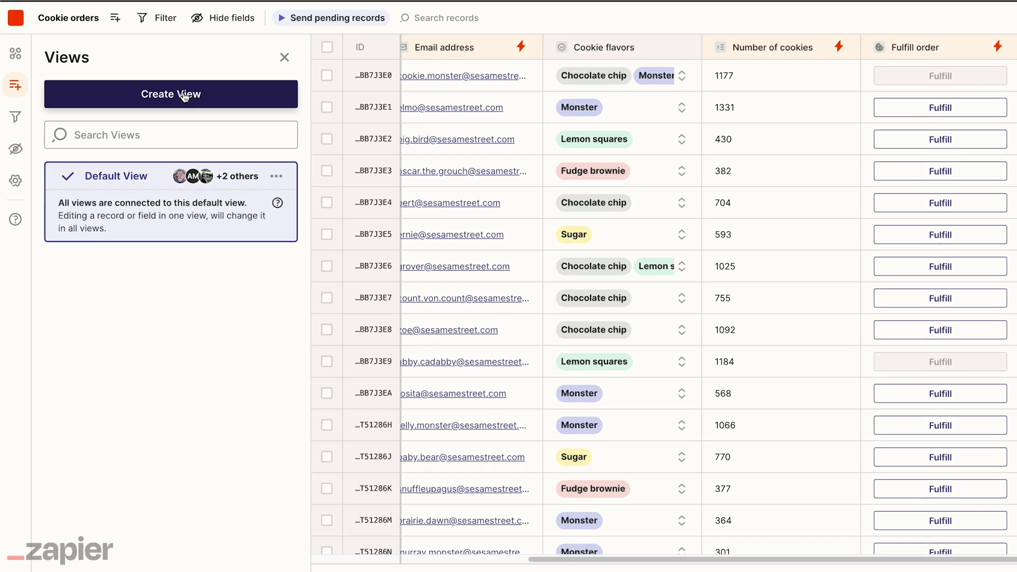
- Create a 'Monster orders' view described 'Only for really hungry customers!'
{"action": "left_click", "coordinate": [183, 96]}
{"action": "type", "text": "Monster orders"}
{"action": "key", "text": "Tab"}
{"action": "type", "text": "Only for really hungry customers!"}
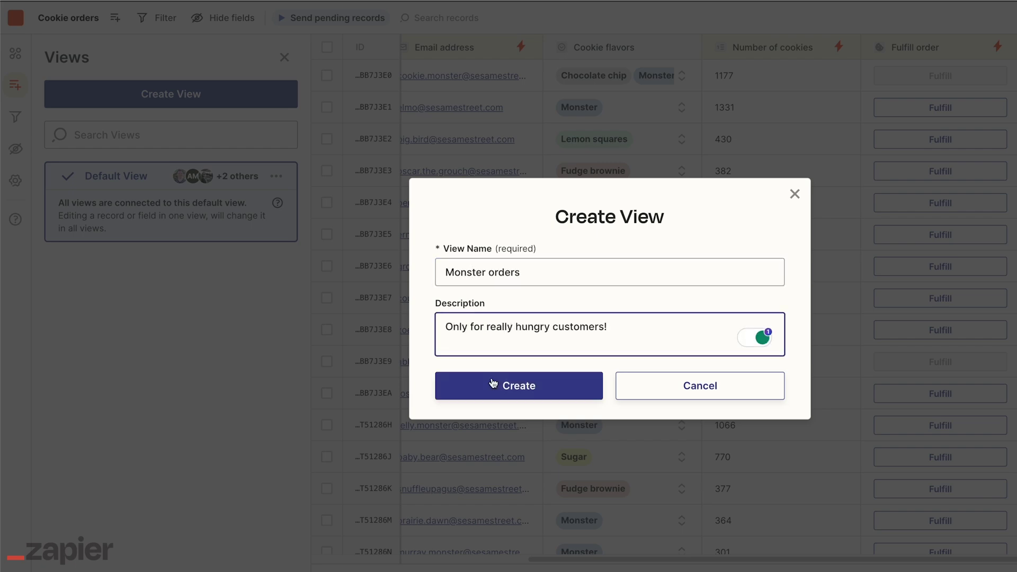
{"action": "left_click", "coordinate": [493, 383]}
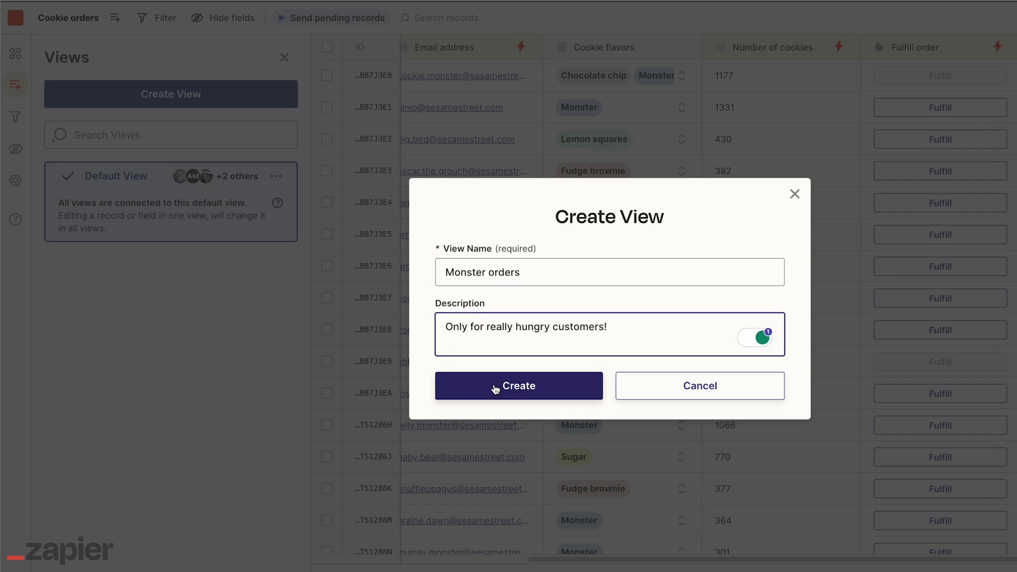
- Filter the Monster orders view to Number of cookies greater than 999
{"action": "left_click", "coordinate": [195, 278]}
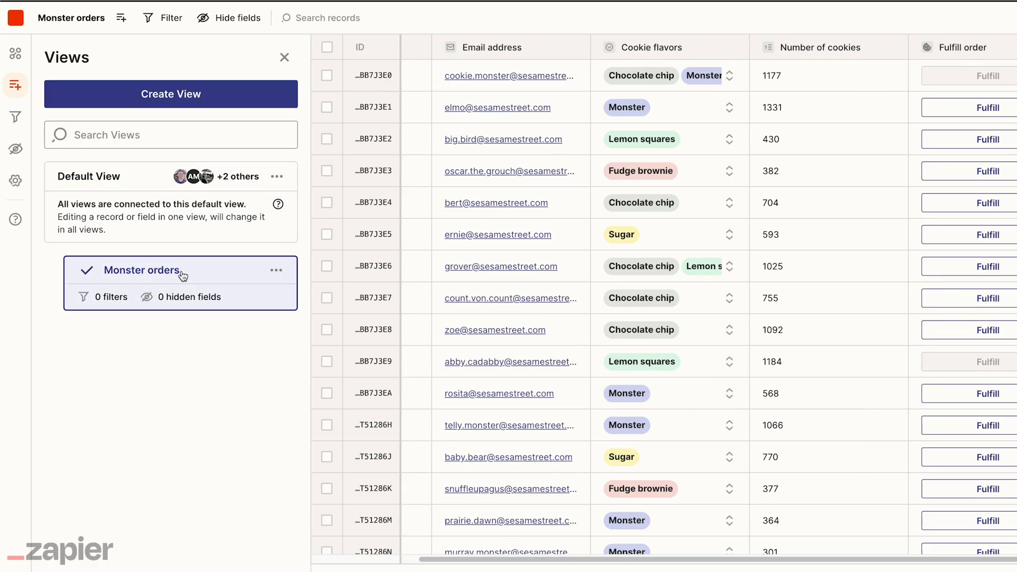
{"action": "left_click", "coordinate": [163, 25]}
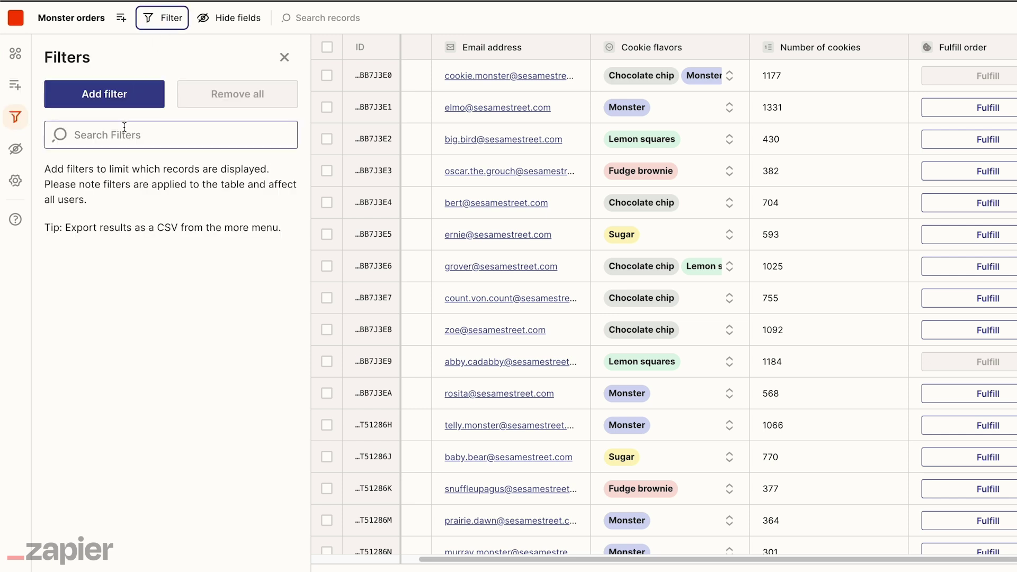
{"action": "left_click", "coordinate": [133, 101]}
{"action": "left_click", "coordinate": [131, 246]}
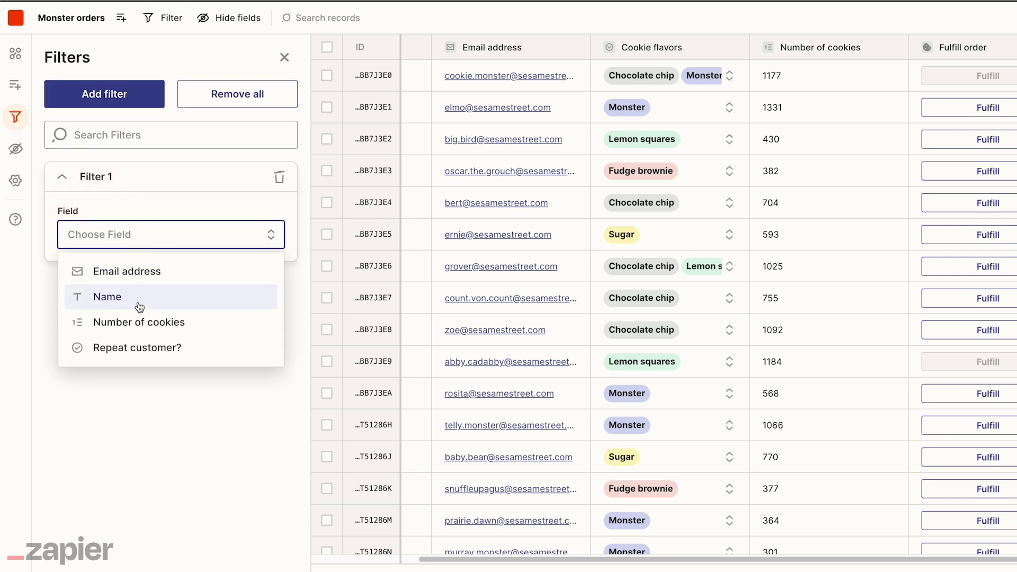
{"action": "left_click", "coordinate": [137, 322]}
{"action": "left_click", "coordinate": [132, 327]}
{"action": "type", "text": "999"}
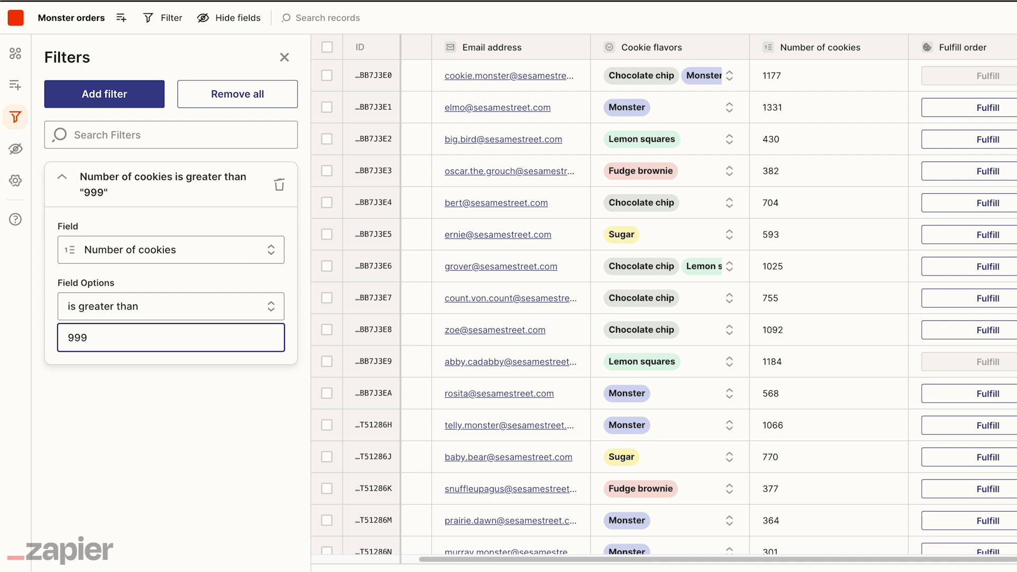
{"action": "left_click", "coordinate": [187, 426]}
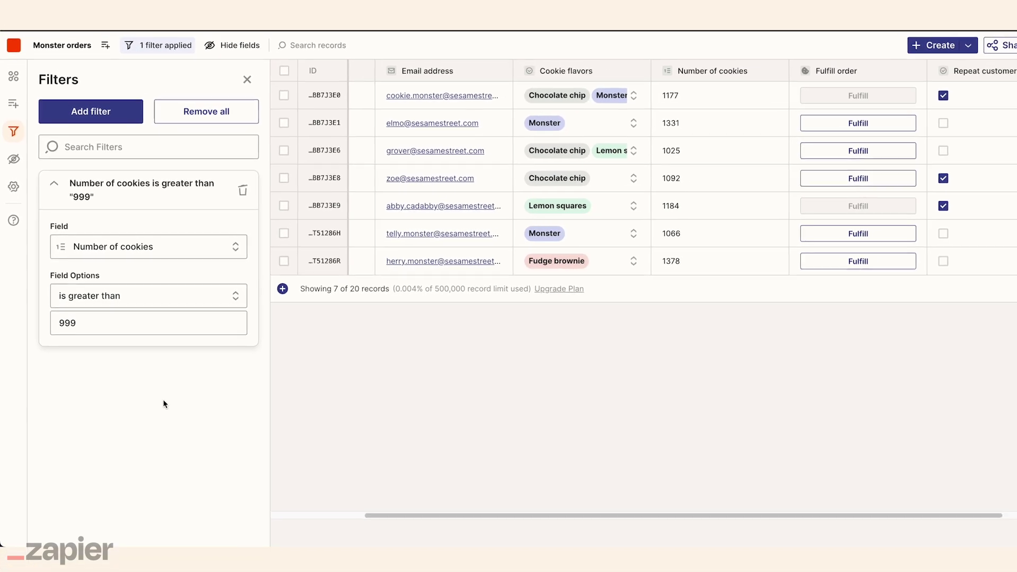
- Import five more order records from a file, bringing the table to 25 records
{"action": "left_click", "coordinate": [1003, 52]}
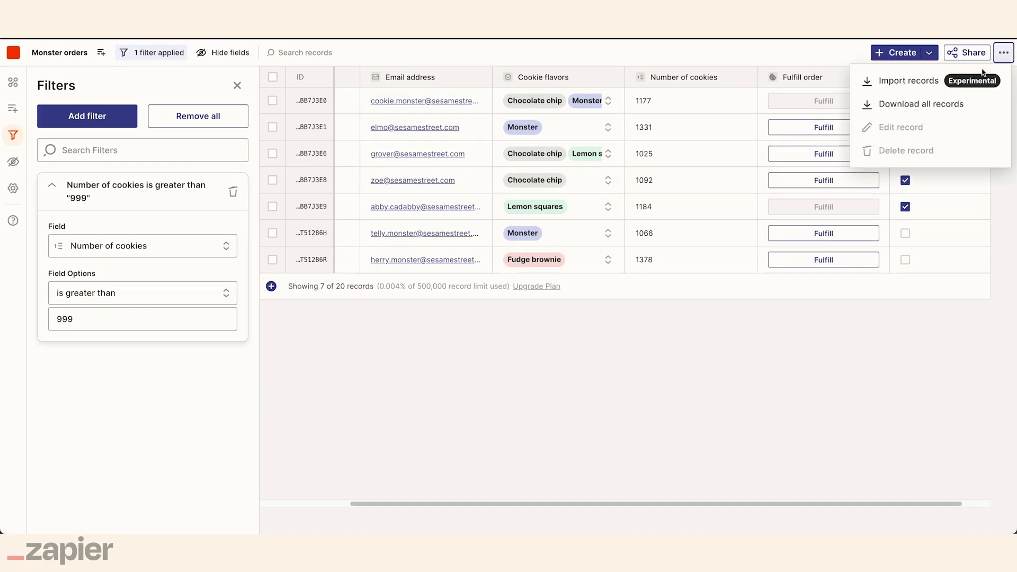
{"action": "left_click", "coordinate": [922, 81]}
{"action": "left_click_drag", "start_coordinate": [1006, 318], "coordinate": [528, 284]}
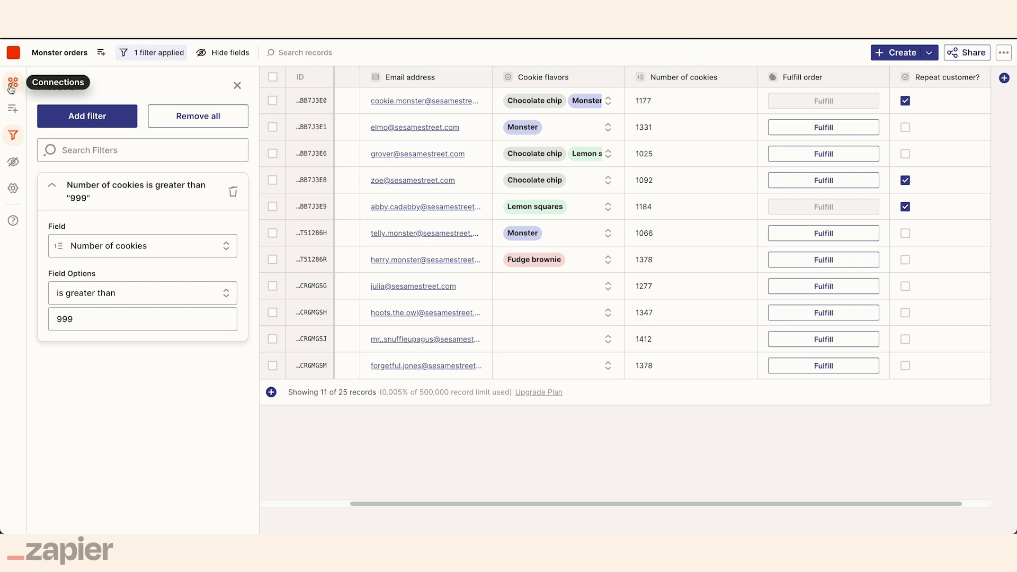
{"action": "left_click", "coordinate": [13, 108]}
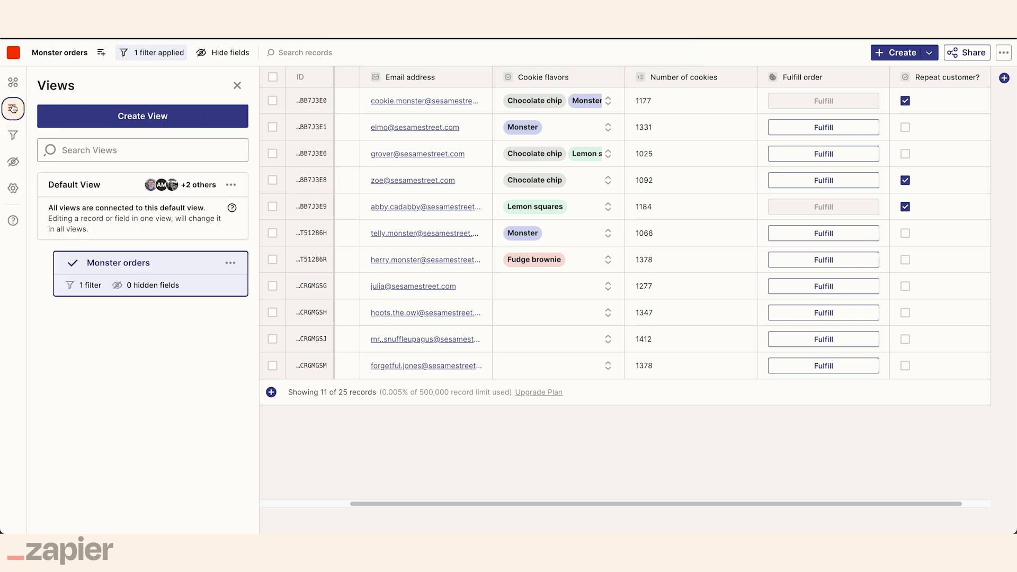
- Return to the full Default View of Cookie orders and fulfill the 704-cookie chocolate chip order
{"action": "left_click", "coordinate": [126, 185]}
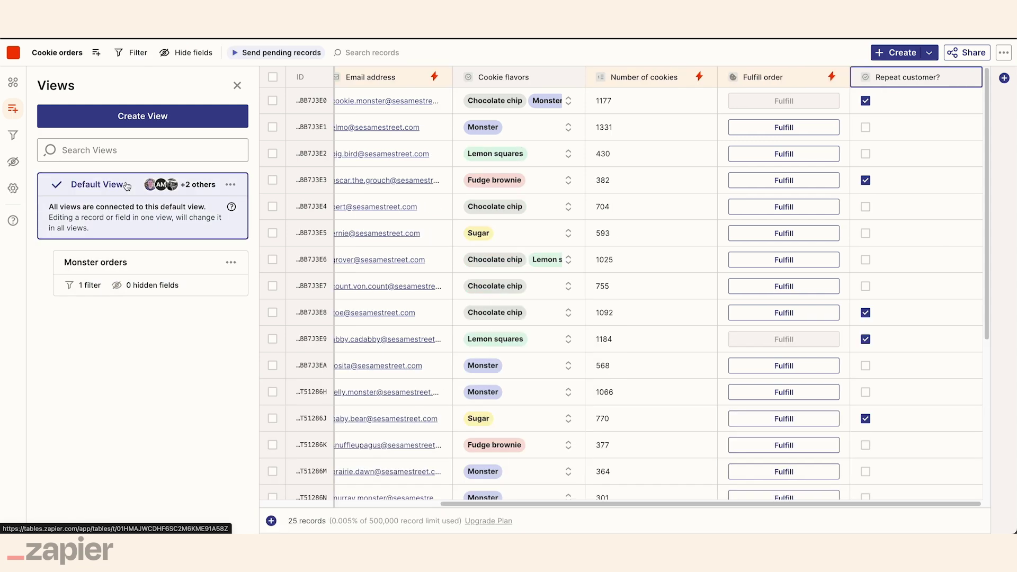
{"action": "left_click", "coordinate": [237, 85]}
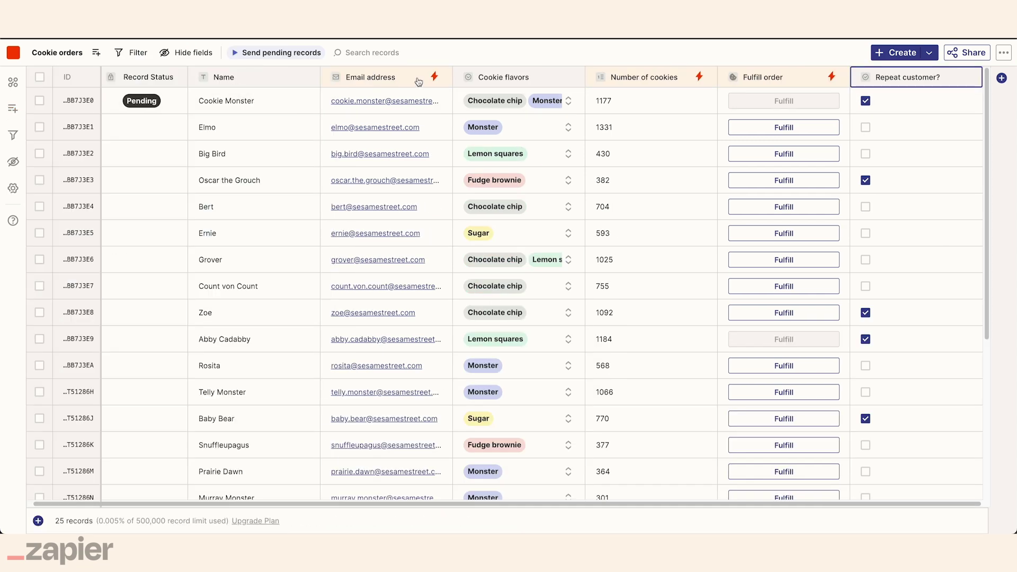
{"action": "left_click", "coordinate": [942, 80]}
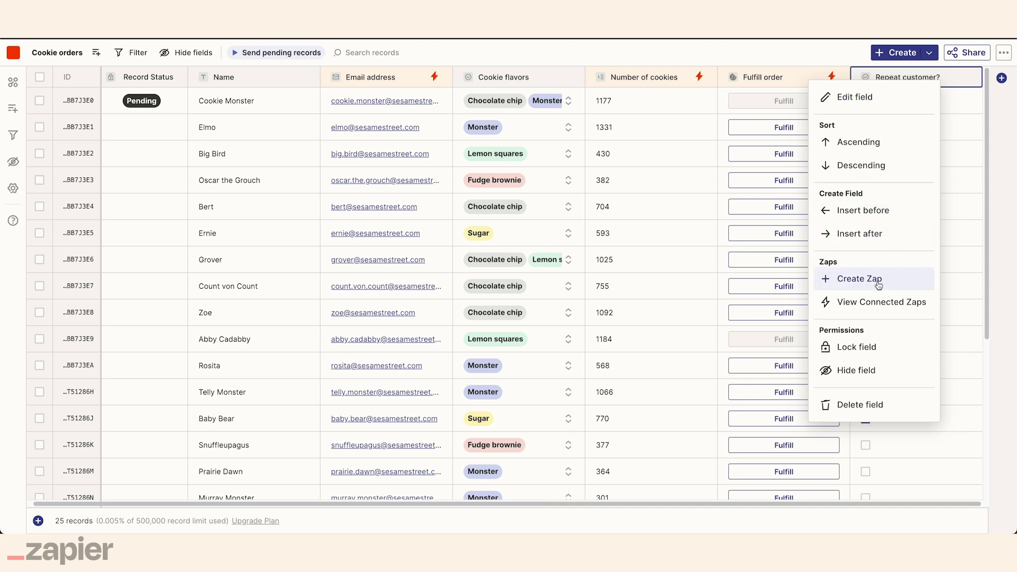
{"action": "left_click", "coordinate": [859, 279]}
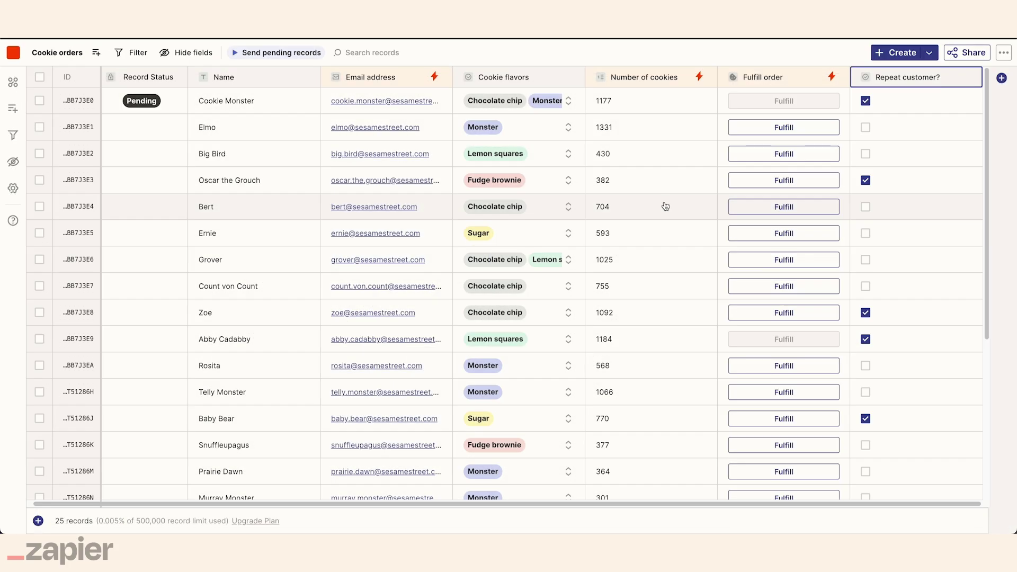
{"action": "left_click", "coordinate": [763, 213]}
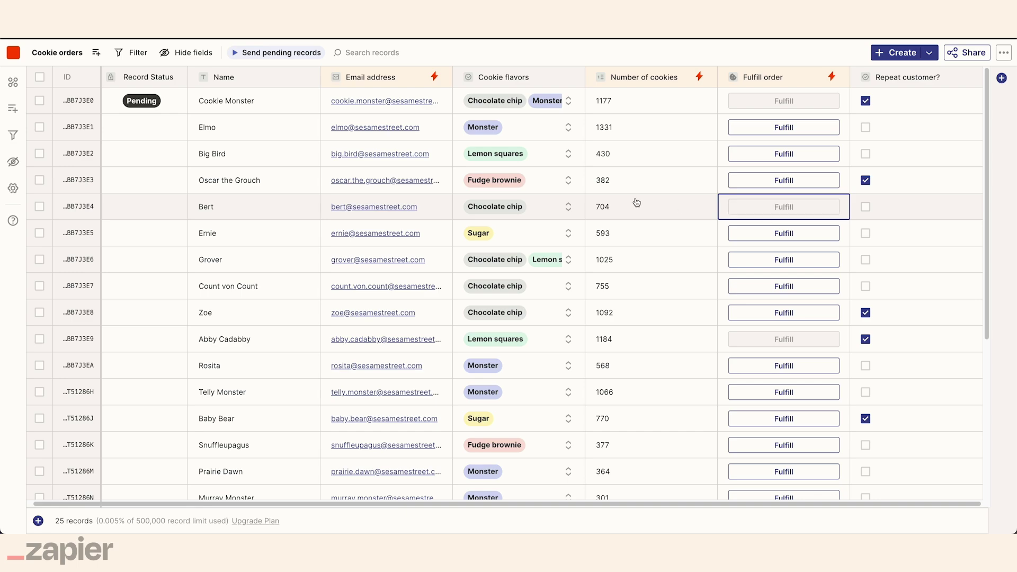
- Open the 'Big cookie order' Zap from the table's connected Zaps
{"action": "left_click", "coordinate": [12, 83]}
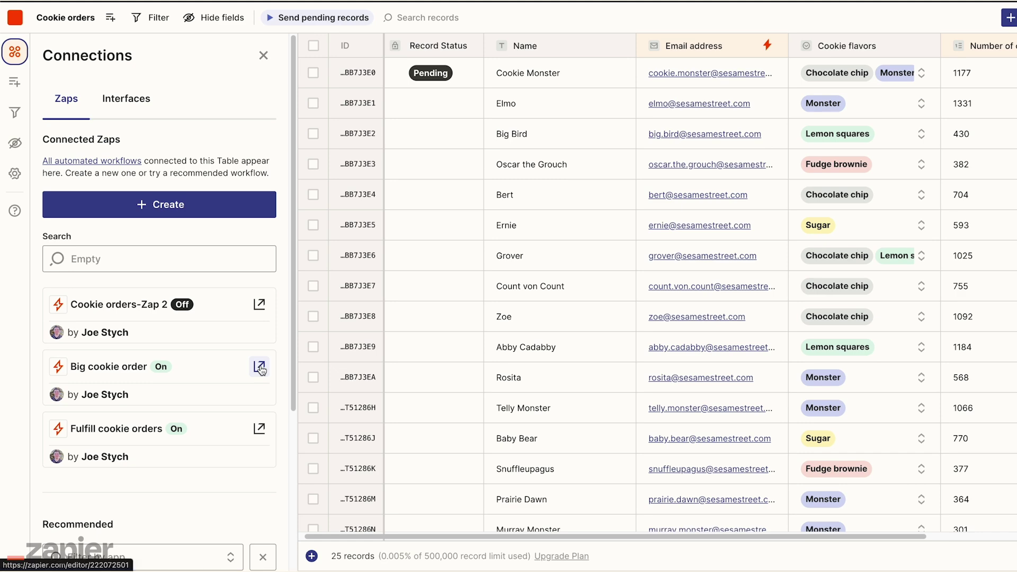
{"action": "left_click", "coordinate": [260, 369]}
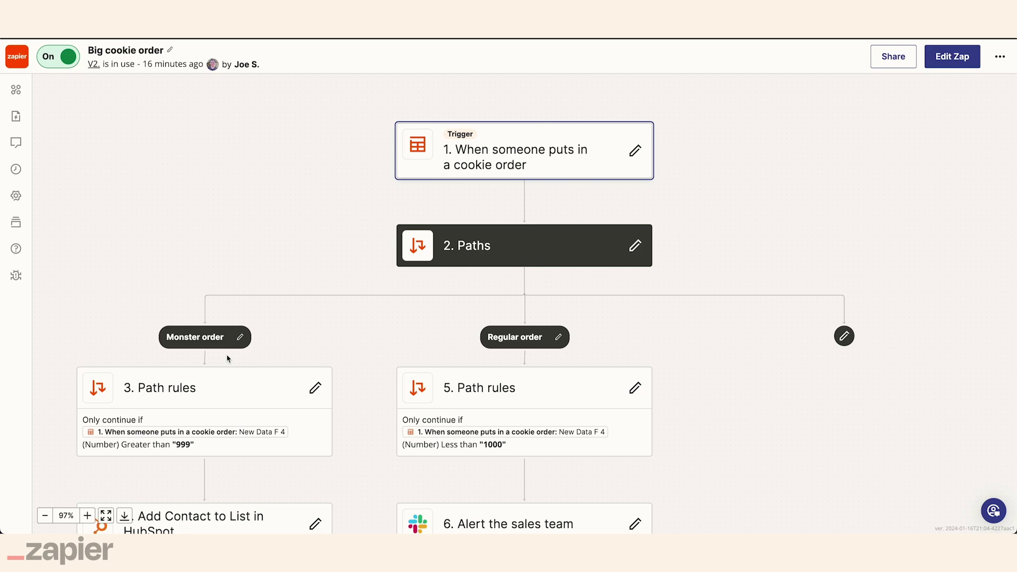
- Start an editable draft and verify the Monster order path rule requires over 999 cookies
{"action": "left_click", "coordinate": [959, 58]}
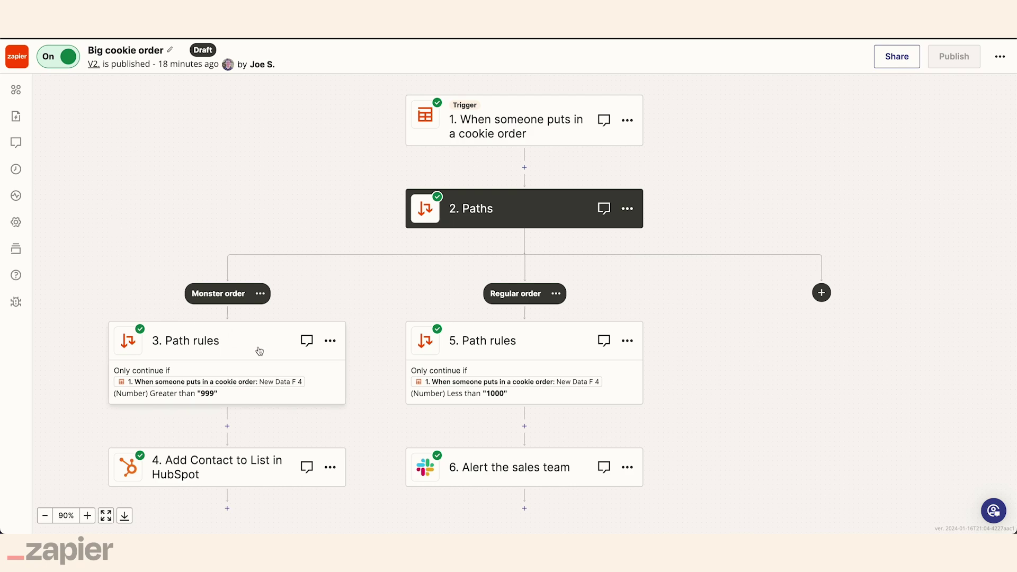
{"action": "left_click", "coordinate": [260, 351]}
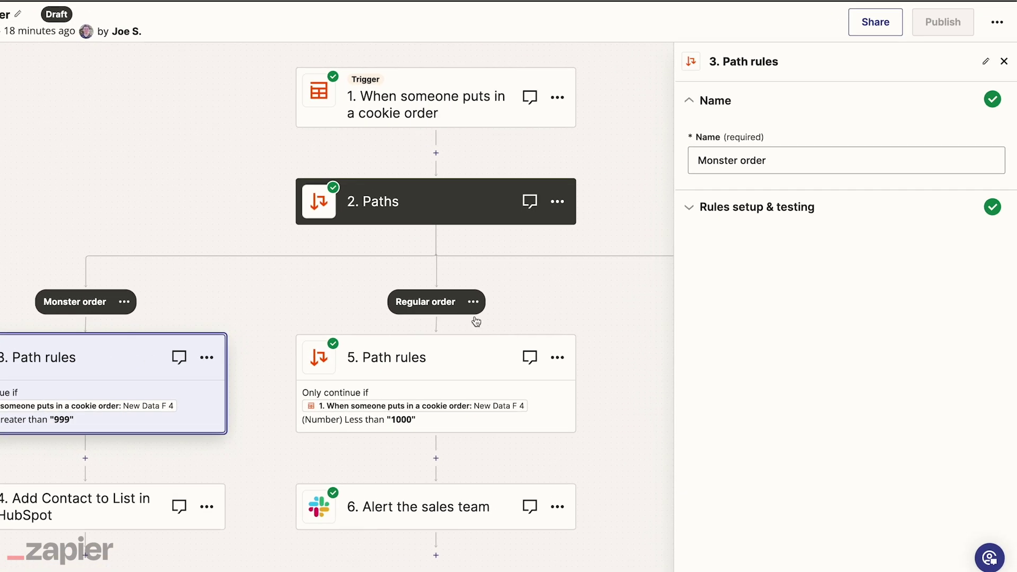
{"action": "left_click", "coordinate": [690, 208]}
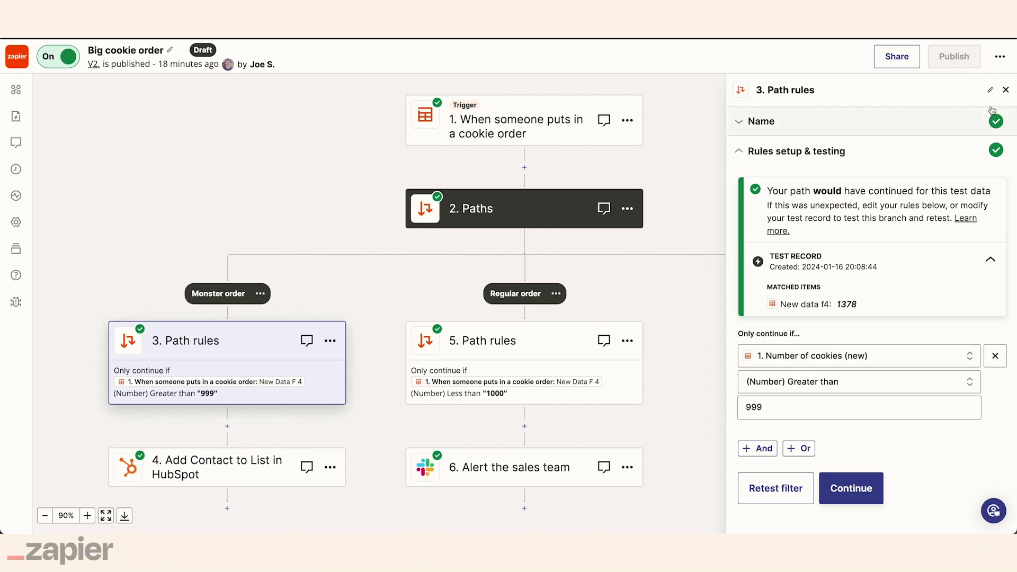
{"action": "left_click", "coordinate": [1006, 90]}
- Move 'Alert the sales team' below the HubSpot step in the Monster path and add a Regular order step
{"action": "scroll", "coordinate": [561, 442], "scroll_direction": "down", "scroll_amount": 3}
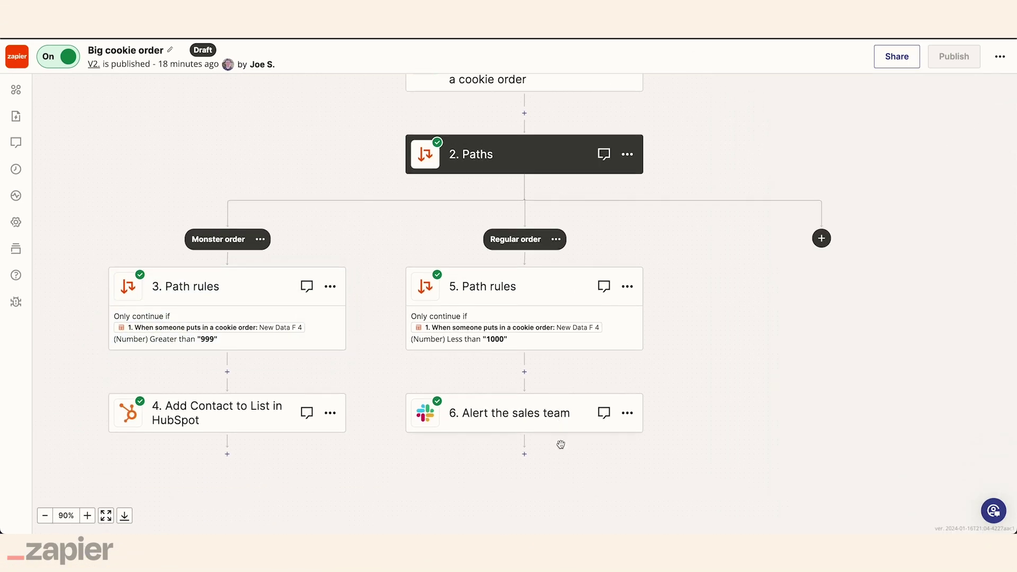
{"action": "left_click_drag", "start_coordinate": [525, 366], "coordinate": [255, 404]}
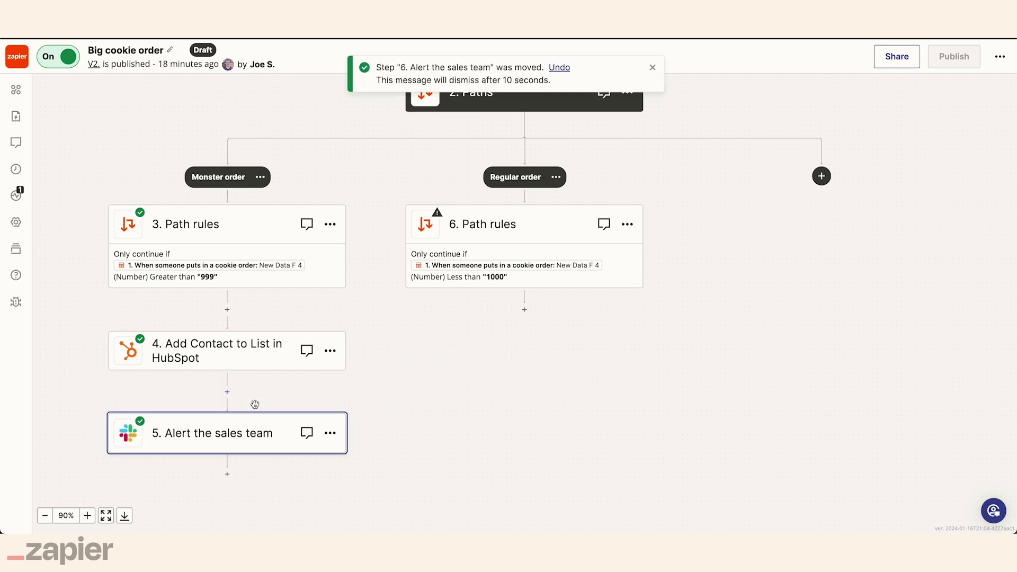
{"action": "left_click", "coordinate": [525, 310]}
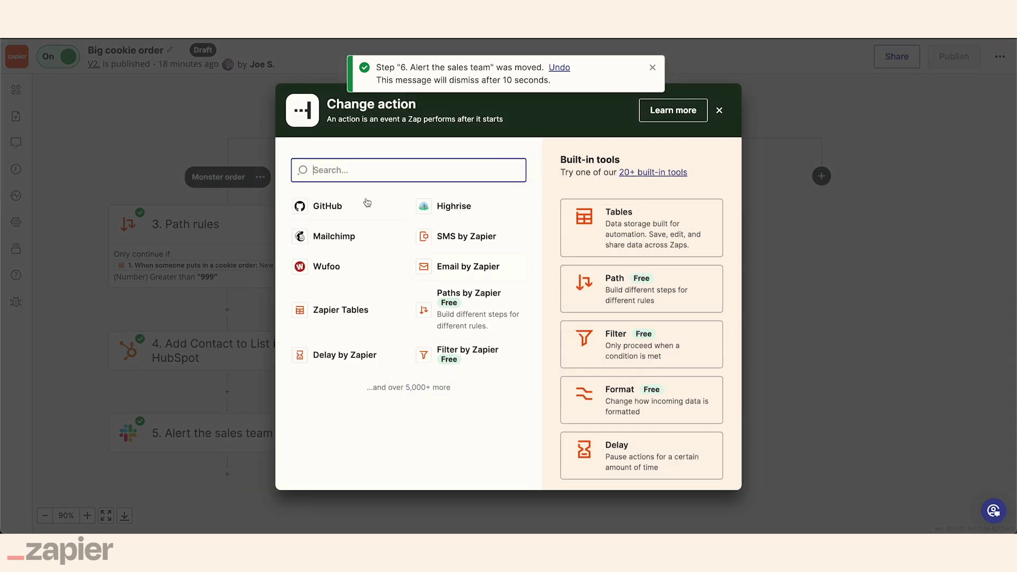
- Set the Regular order step to Mailchimp Send Campaign and publish the Big cookie order Zap
{"action": "left_click", "coordinate": [333, 236]}
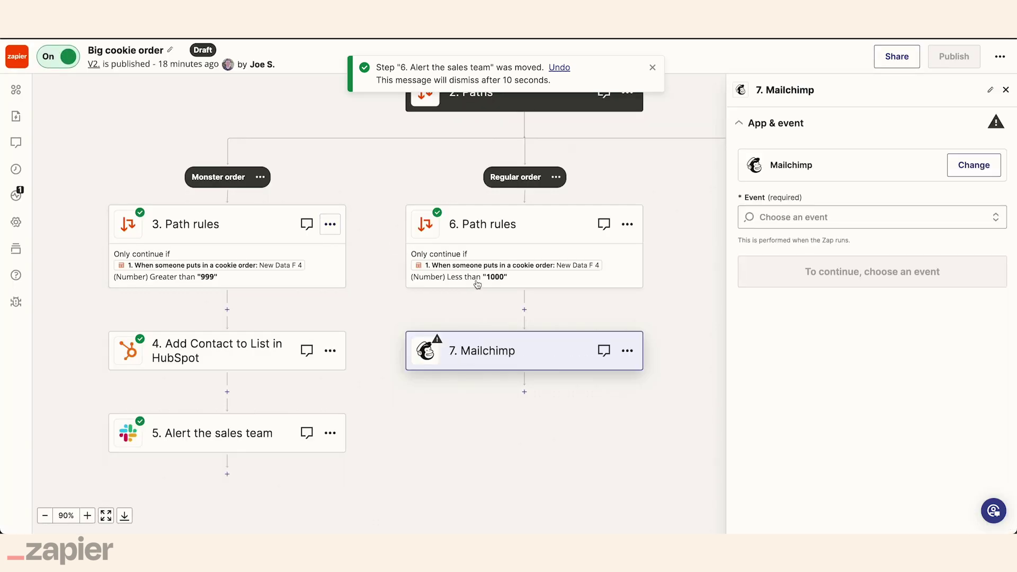
{"action": "left_click", "coordinate": [842, 214]}
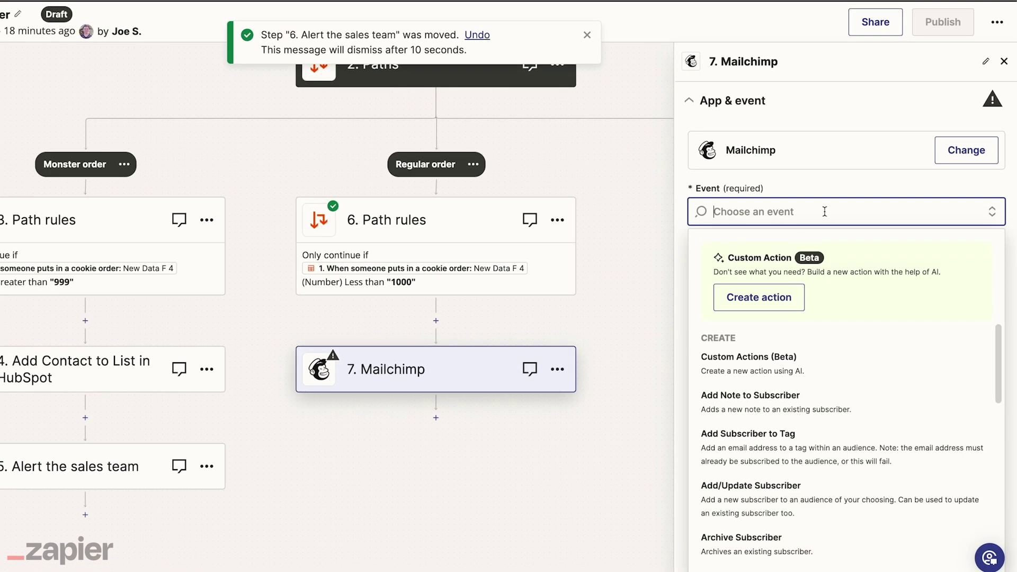
{"action": "scroll", "coordinate": [879, 377], "scroll_direction": "down", "scroll_amount": 5}
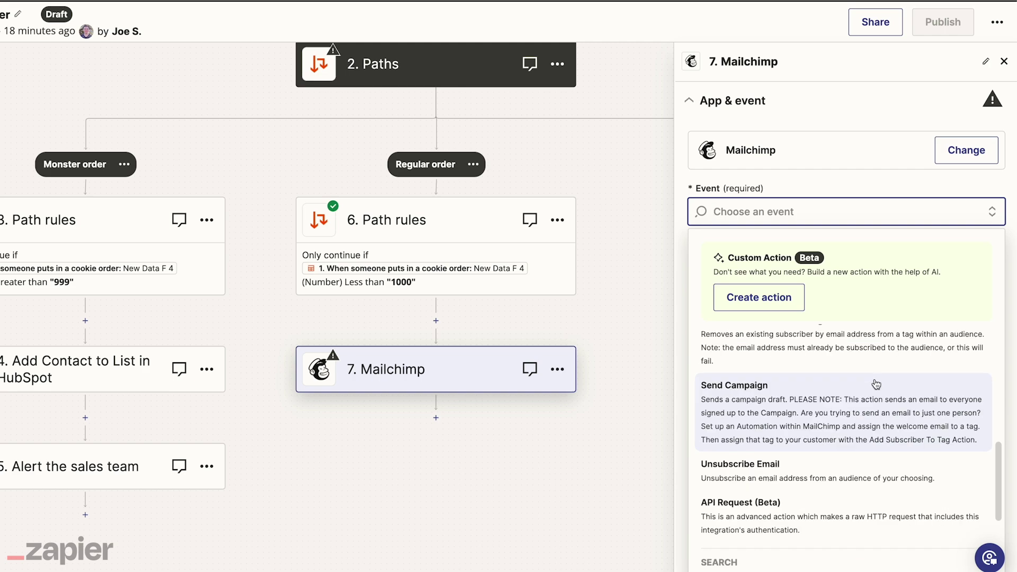
{"action": "left_click", "coordinate": [821, 400]}
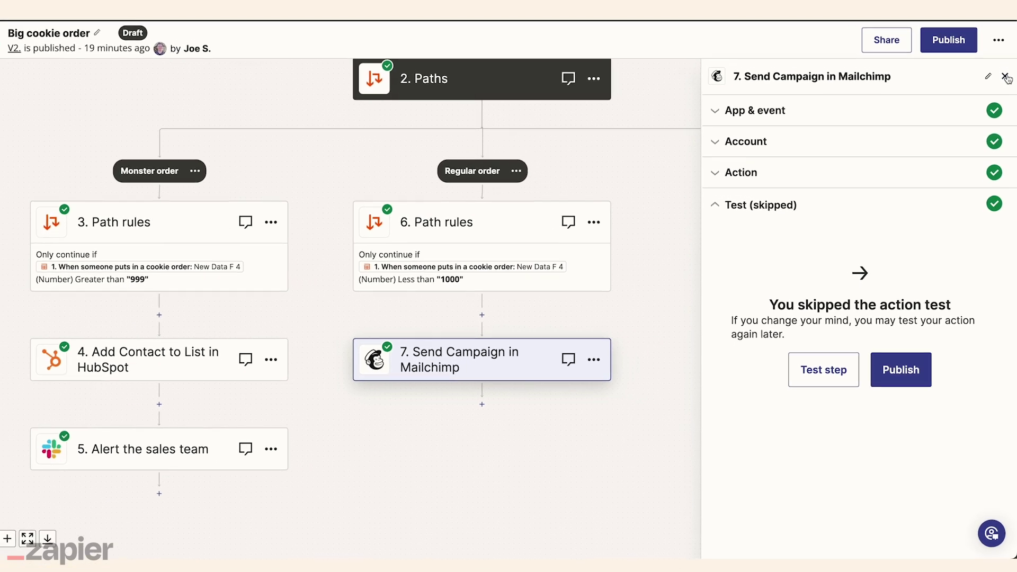
{"action": "left_click", "coordinate": [1007, 91]}
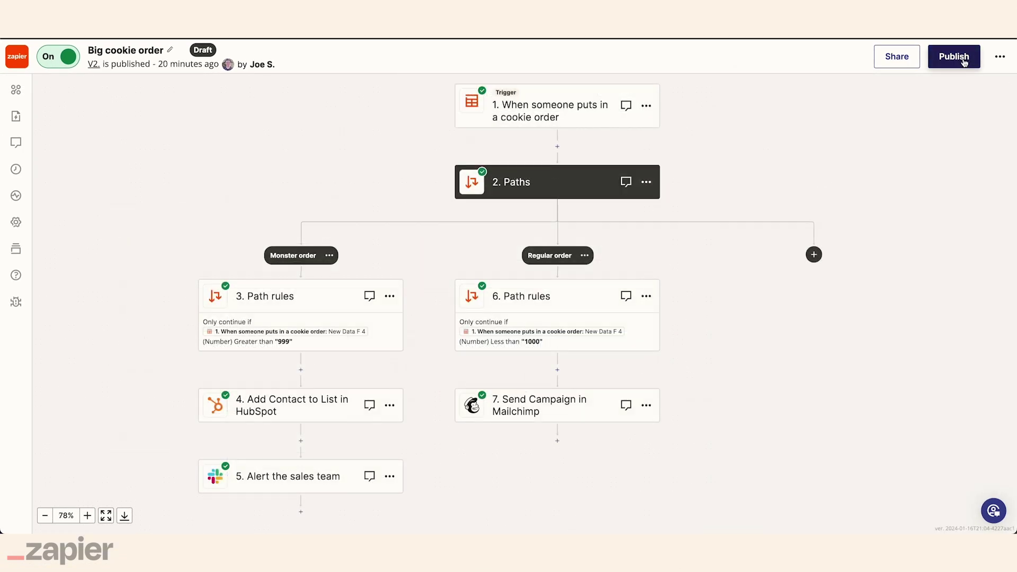
{"action": "left_click", "coordinate": [964, 62]}
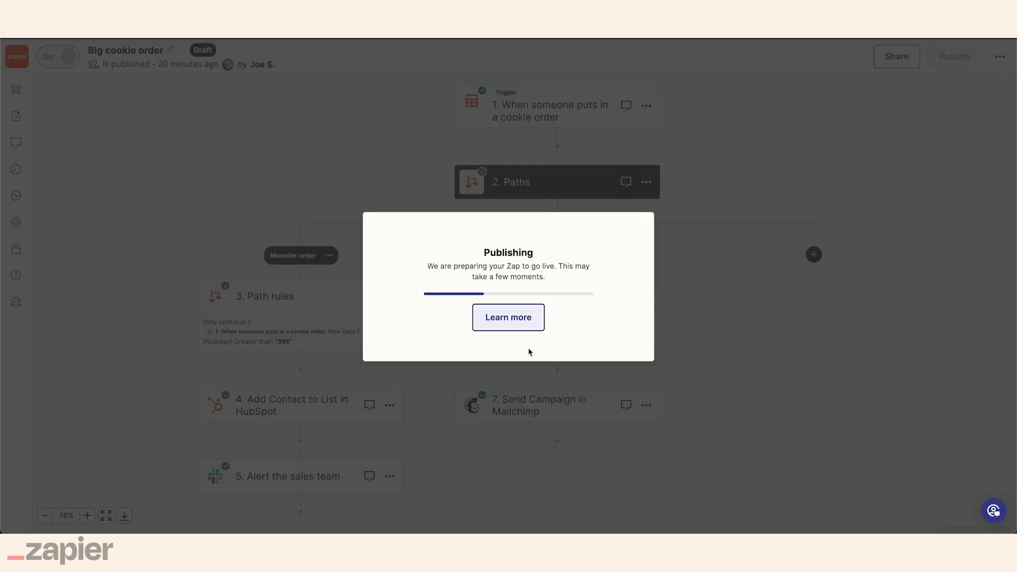